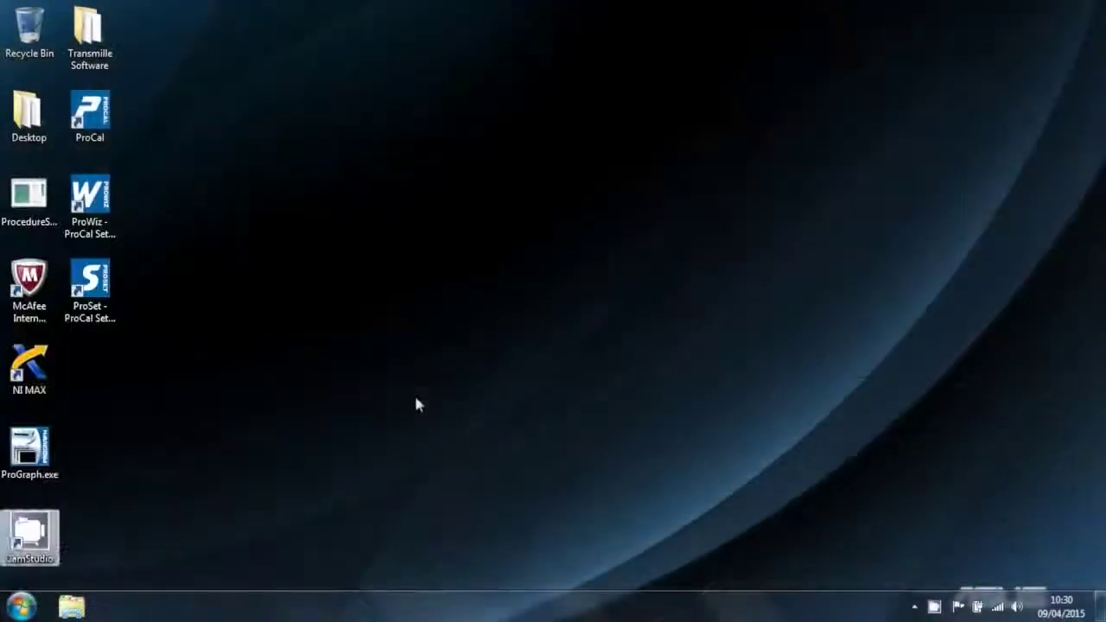
# In NI MAX, confirm GPIB-USB-HS GPIB0 lists the HP 34401A at primary address 22
pyautogui.doubleClick(26, 381)
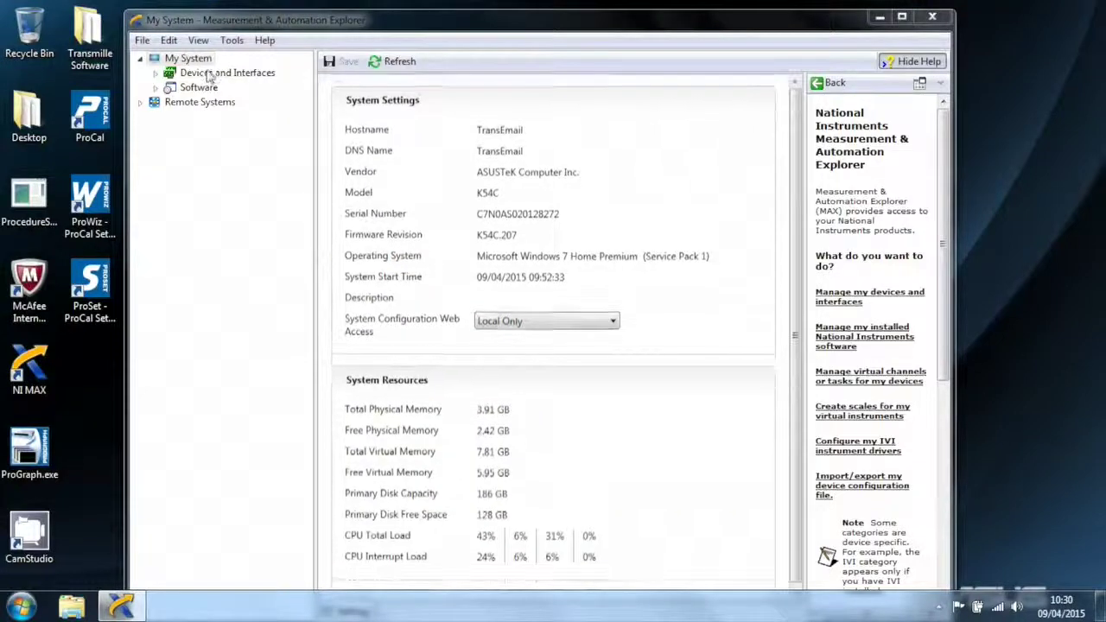
pyautogui.click(204, 75)
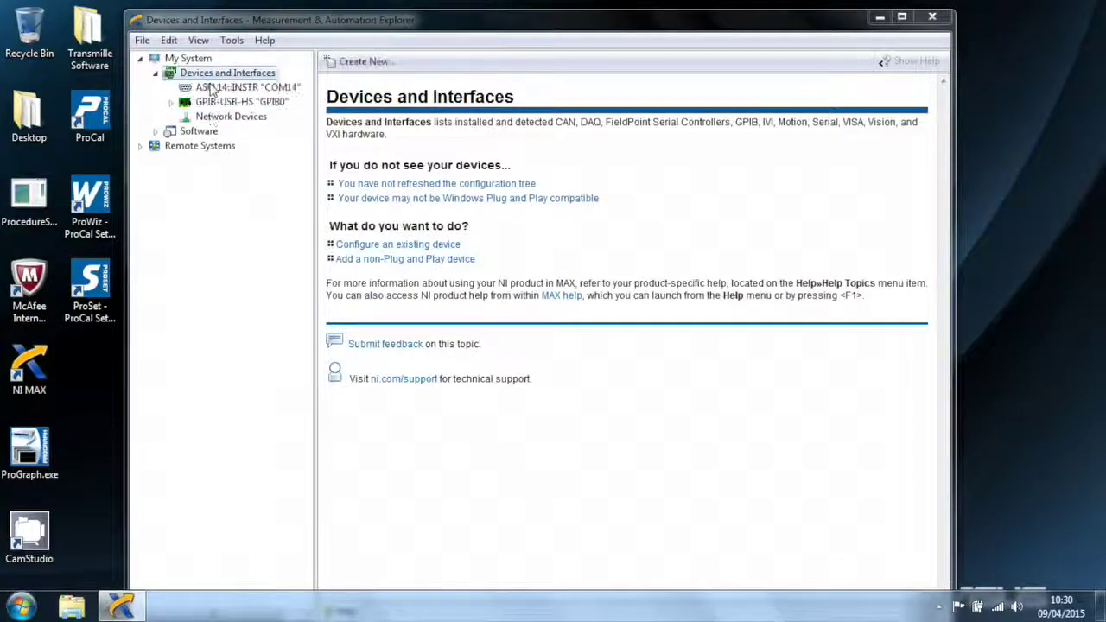
pyautogui.click(230, 102)
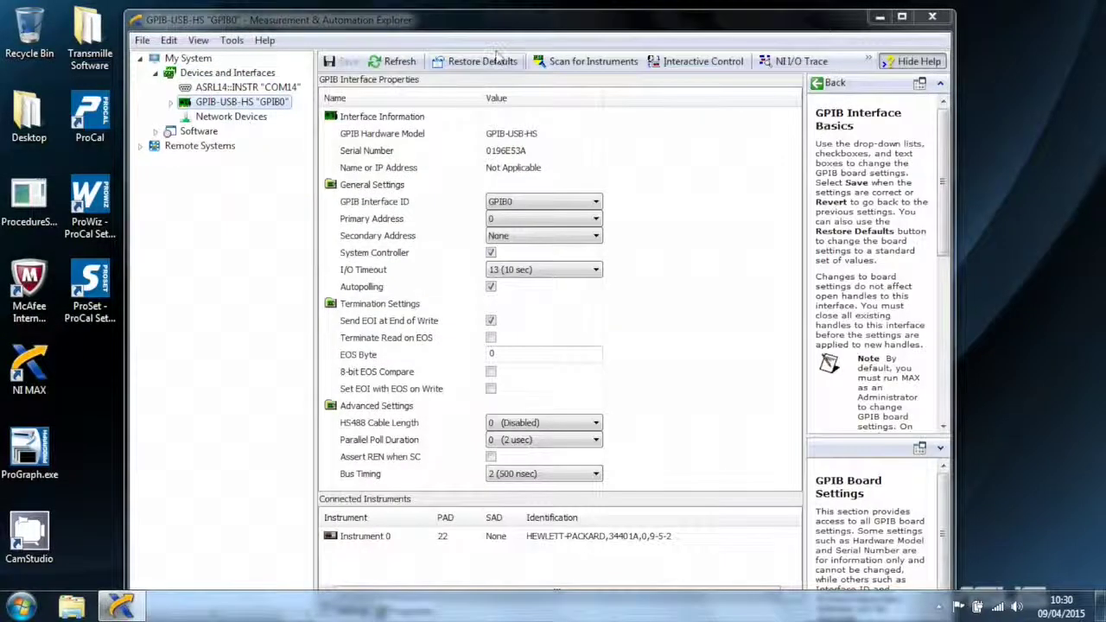
pyautogui.moveTo(437, 570)
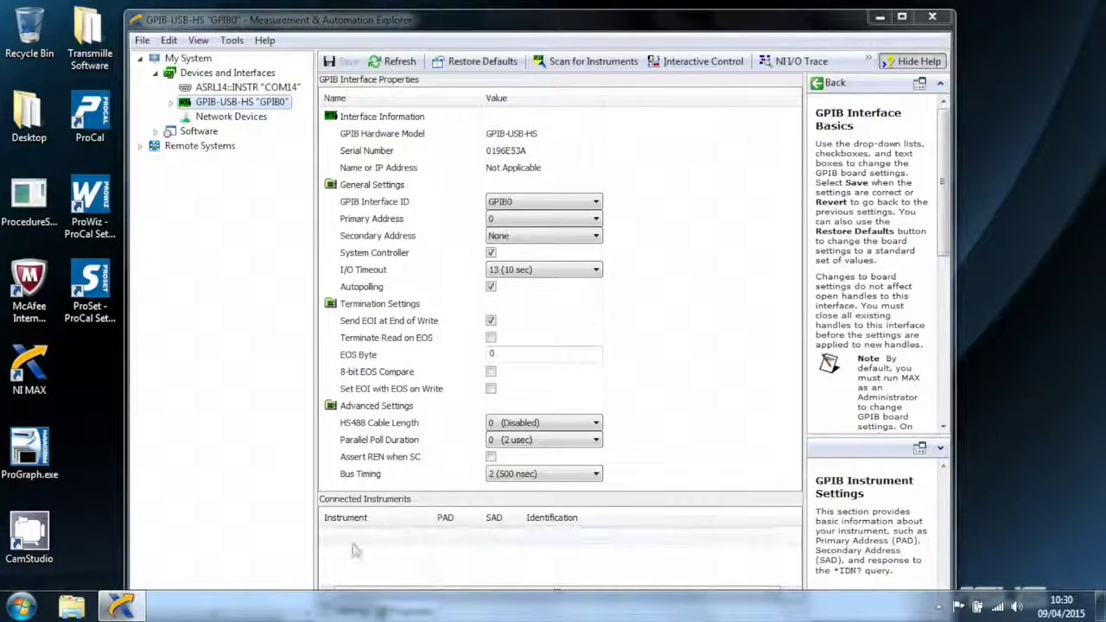
pyautogui.click(637, 541)
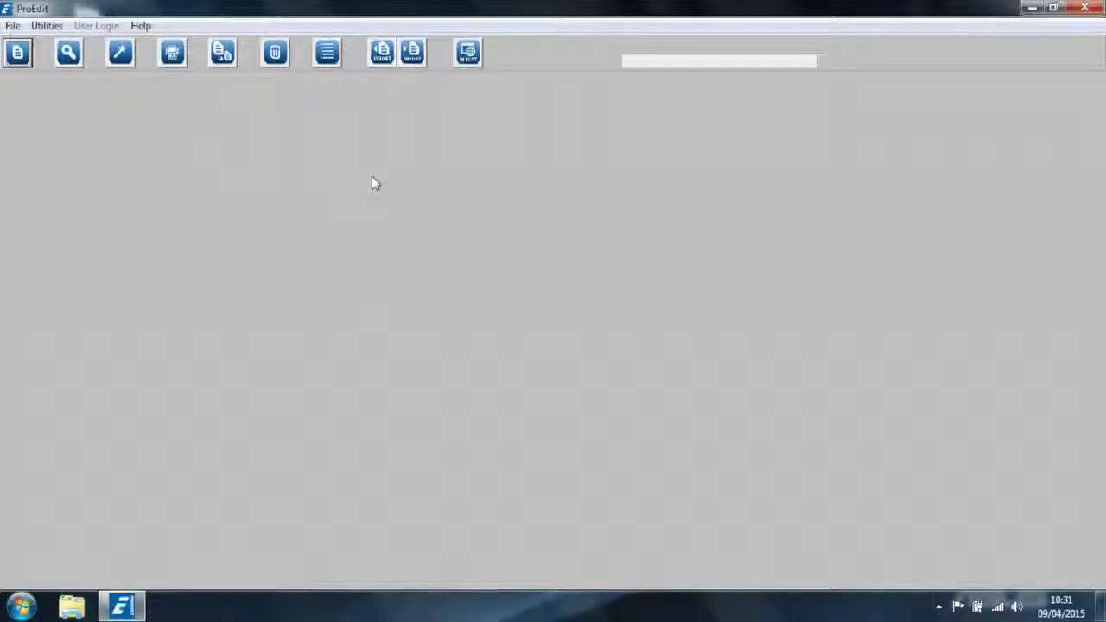
# Create procedure 394 describing a Multimeter, version 1, dated 09/04/2015, then continue
pyautogui.click(12, 25)
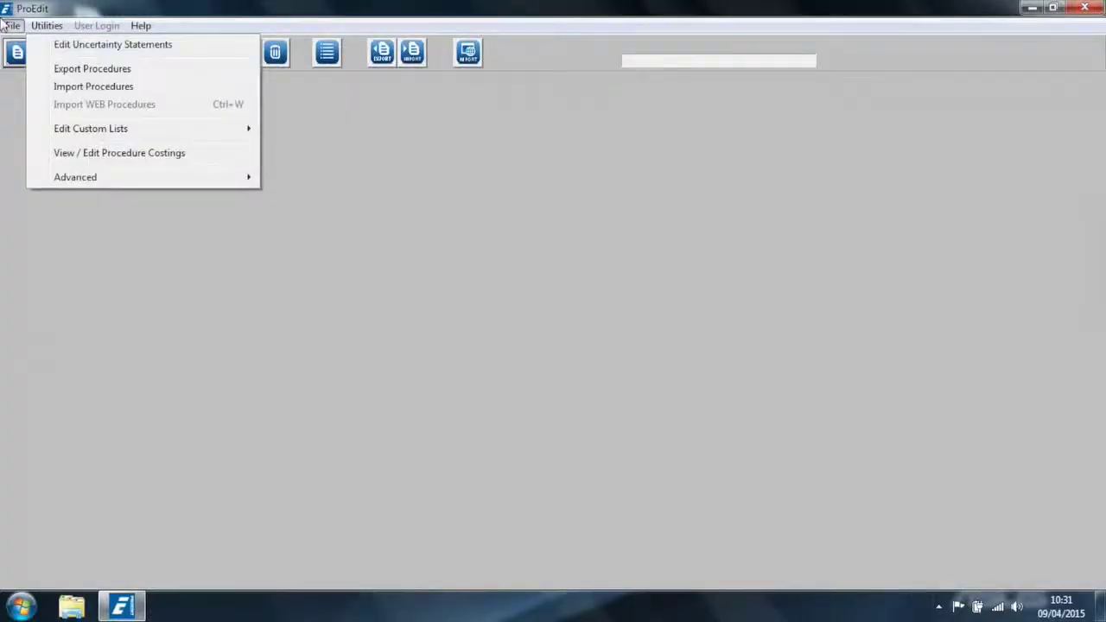
pyautogui.click(31, 50)
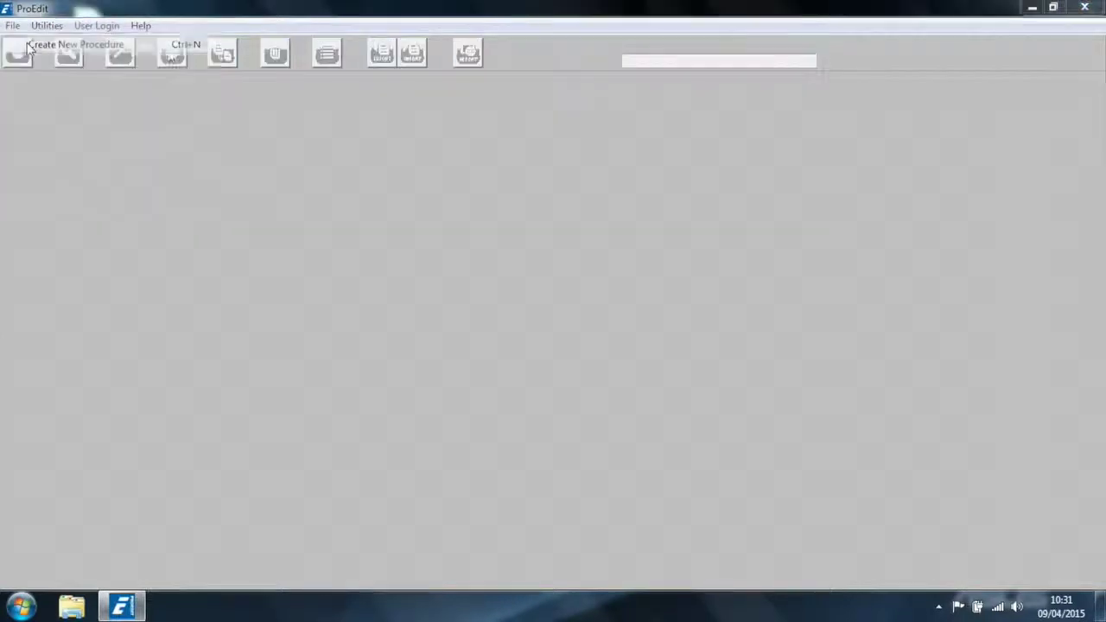
pyautogui.click(554, 363)
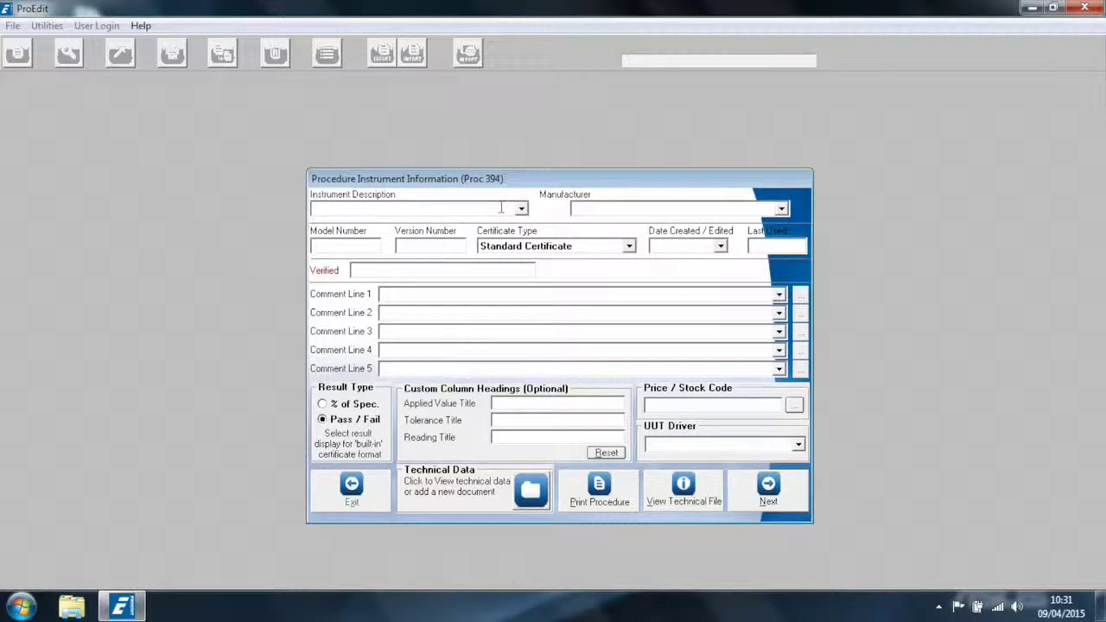
pyautogui.write('Multimeter')
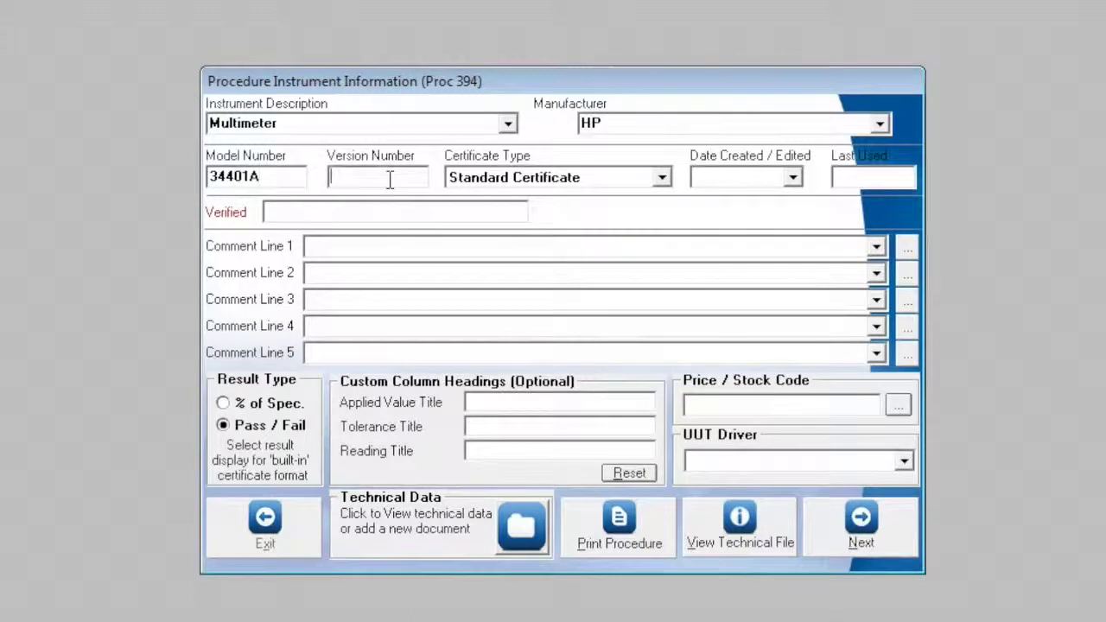
pyautogui.write('1')
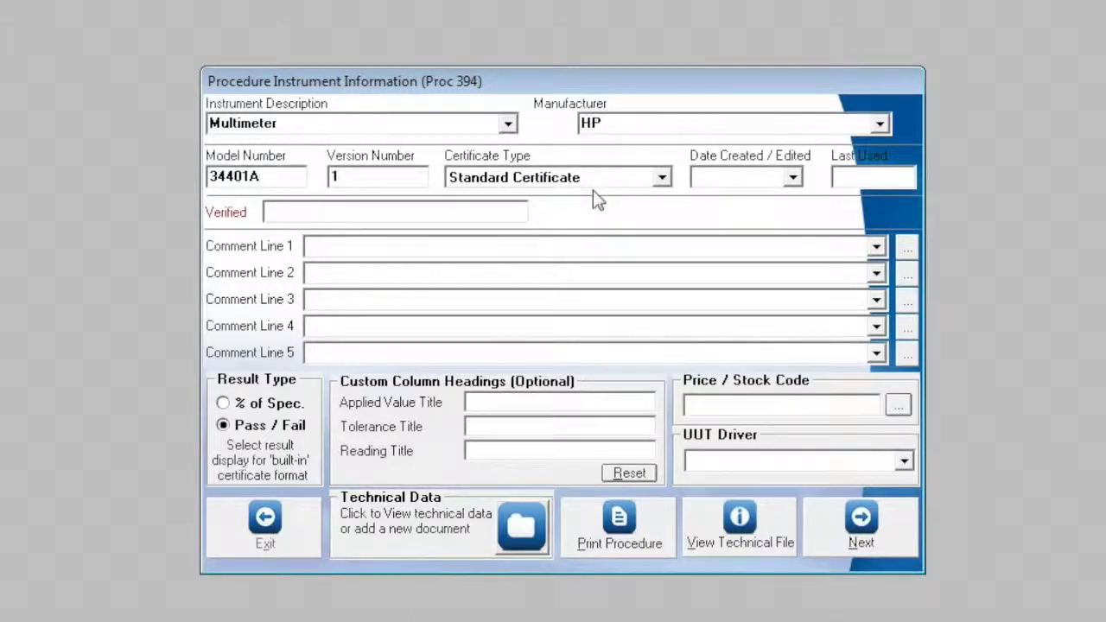
pyautogui.click(795, 182)
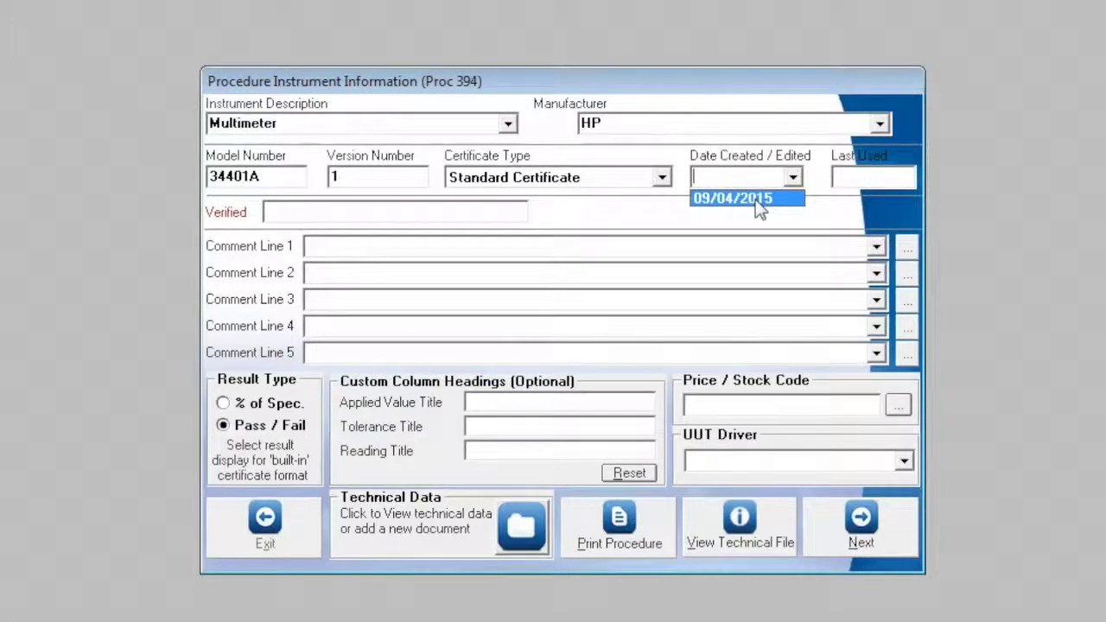
pyautogui.click(759, 208)
pyautogui.click(857, 529)
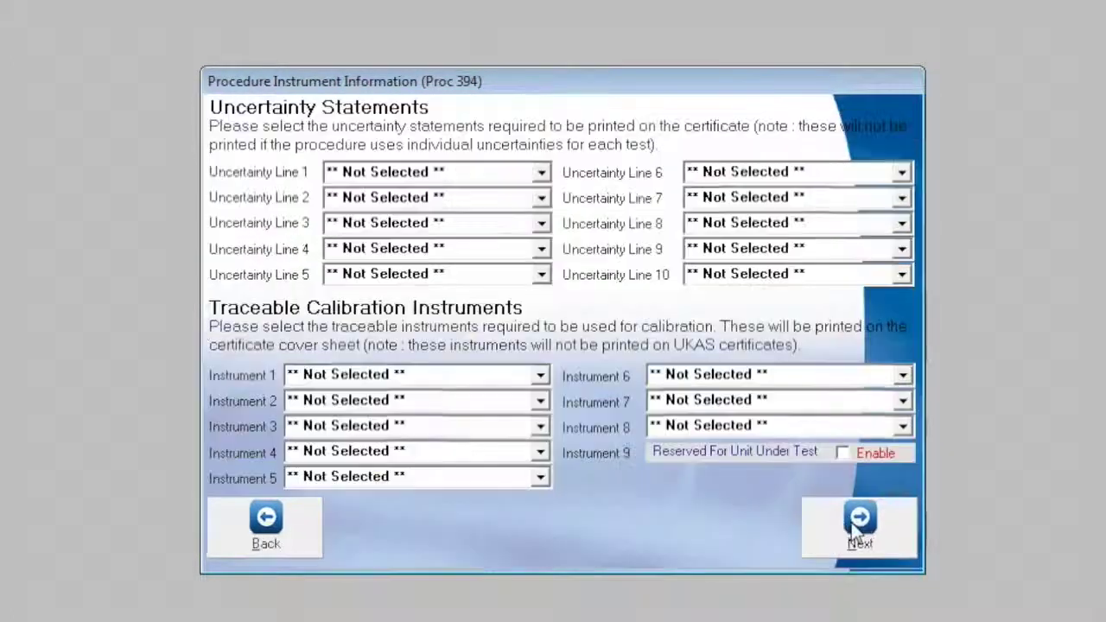
# Choose '1 : D.C. Voltage' for Uncertainty Line 1
pyautogui.click(541, 172)
pyautogui.click(419, 204)
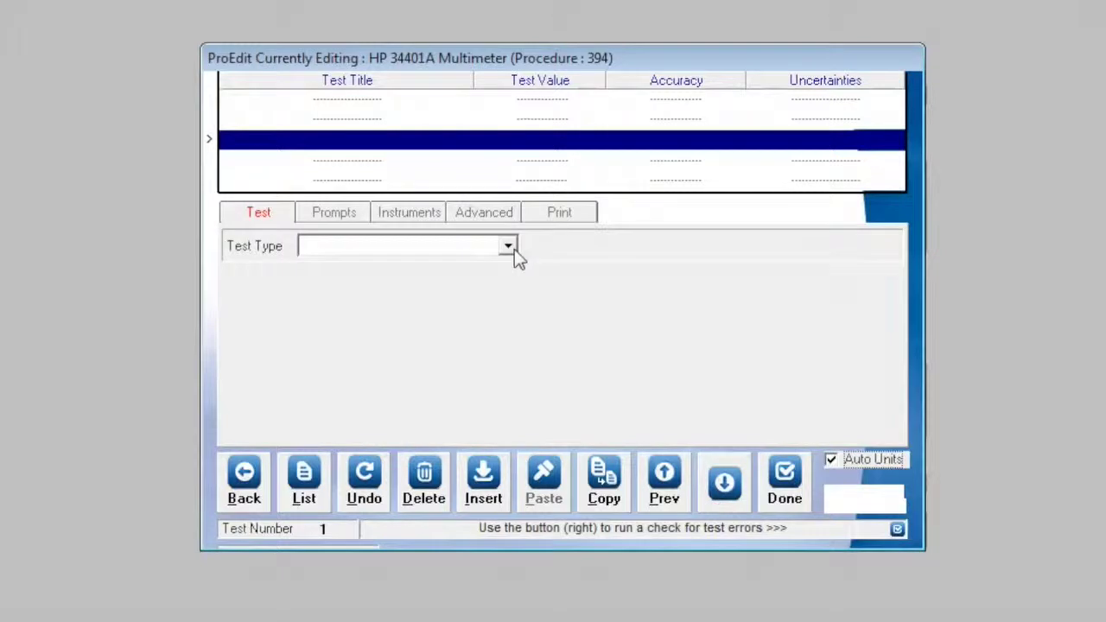
# Make test 1 a D.C. Voltage Meter test titled '10V DC Range' with test value 10V
pyautogui.click(512, 249)
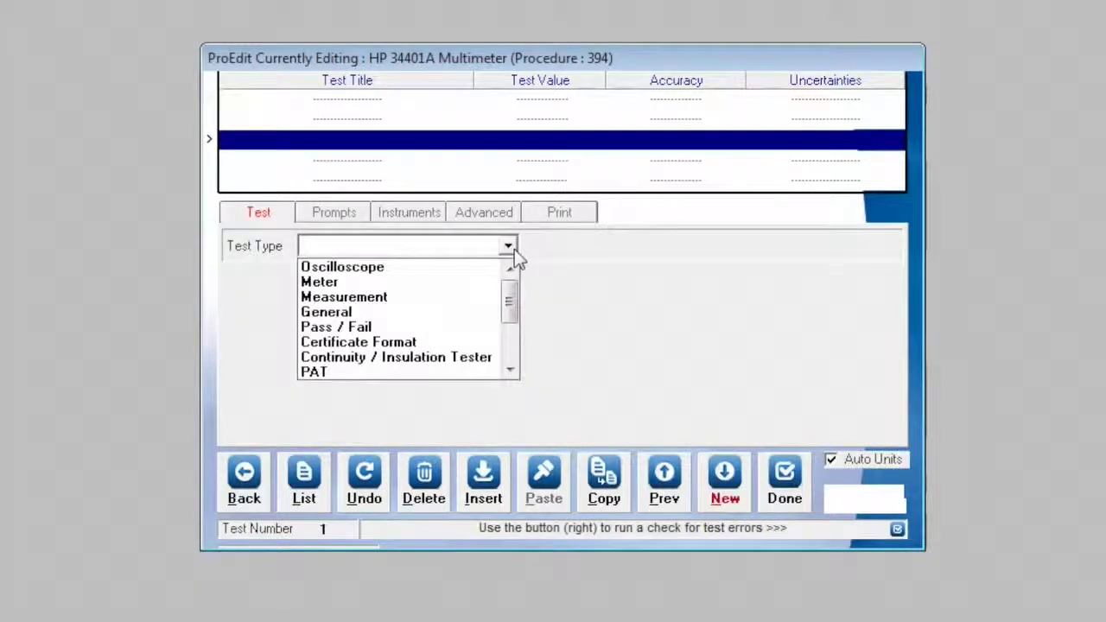
pyautogui.click(407, 287)
pyautogui.click(828, 247)
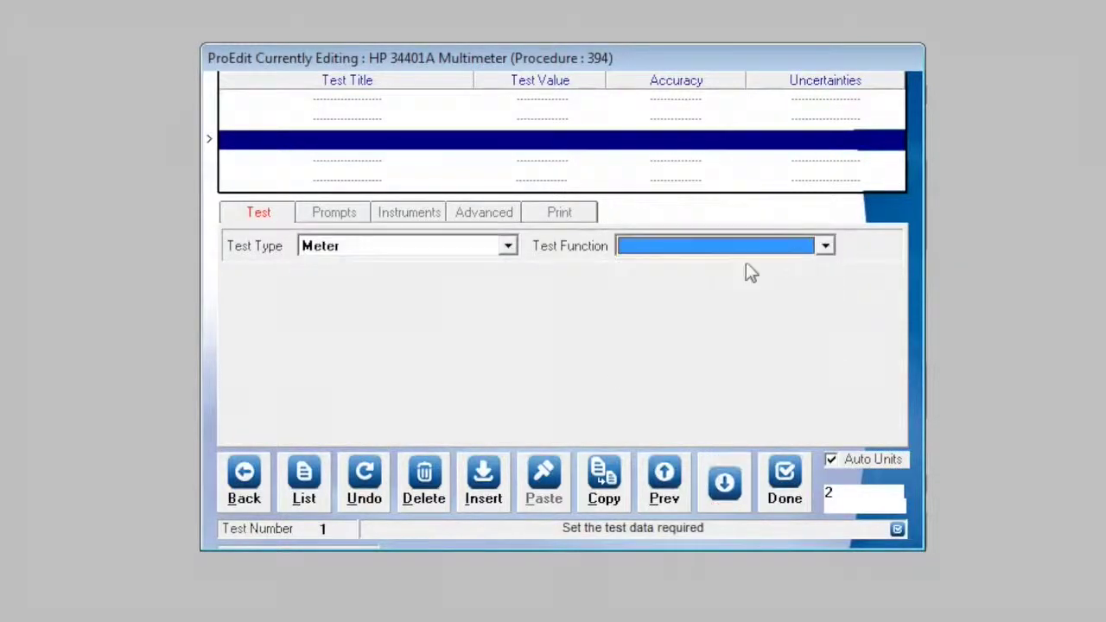
pyautogui.click(754, 252)
pyautogui.click(717, 279)
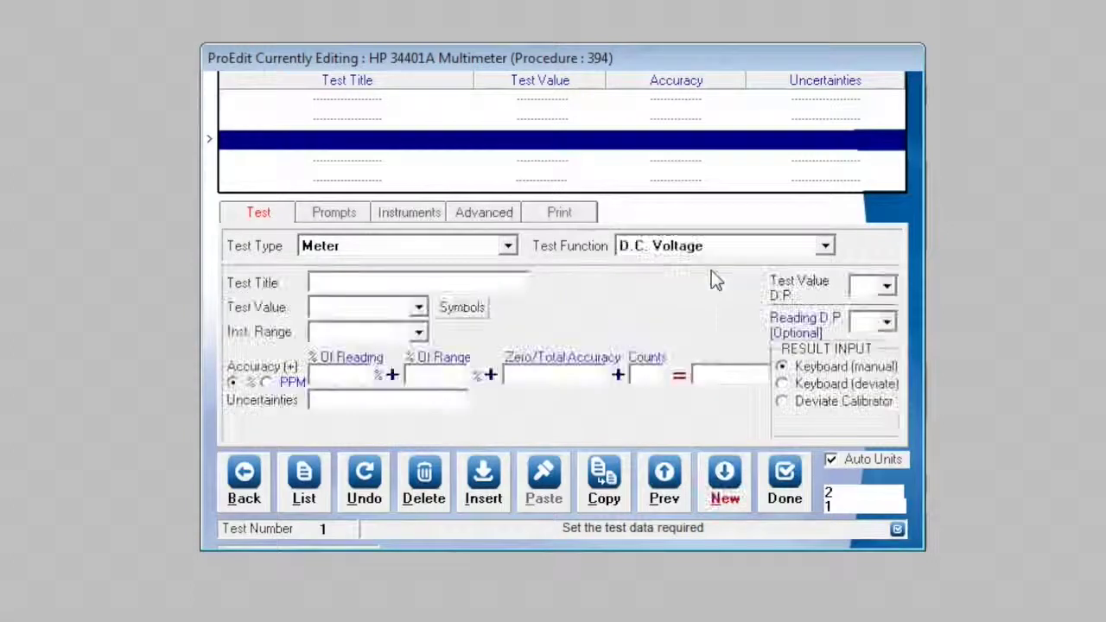
pyautogui.click(410, 281)
pyautogui.write('10V DC Range')
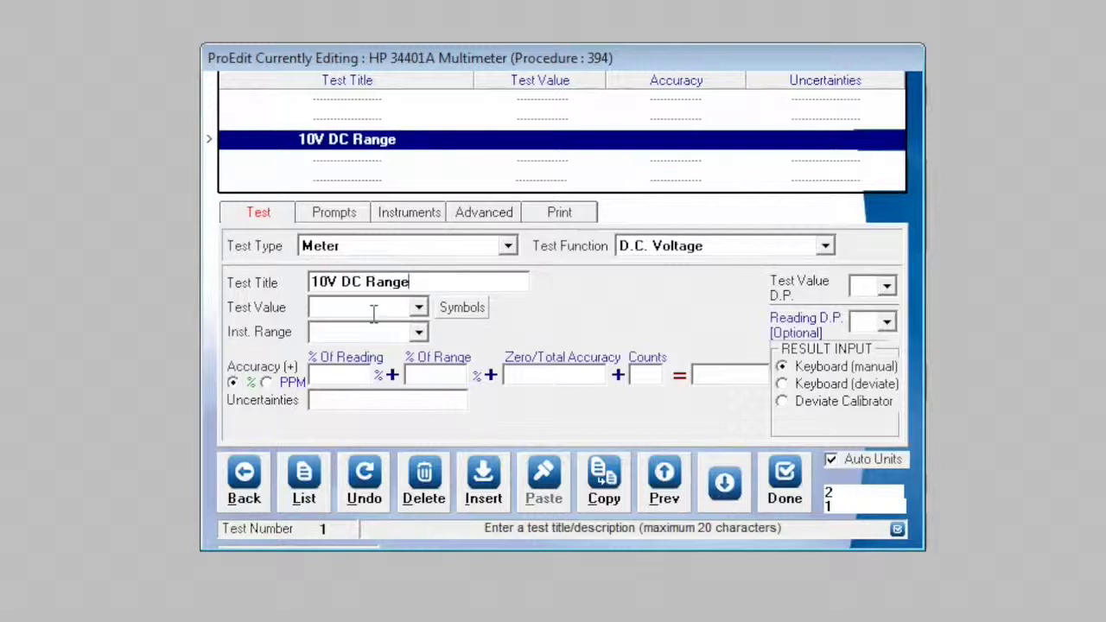
pyautogui.click(375, 314)
pyautogui.write('10V')
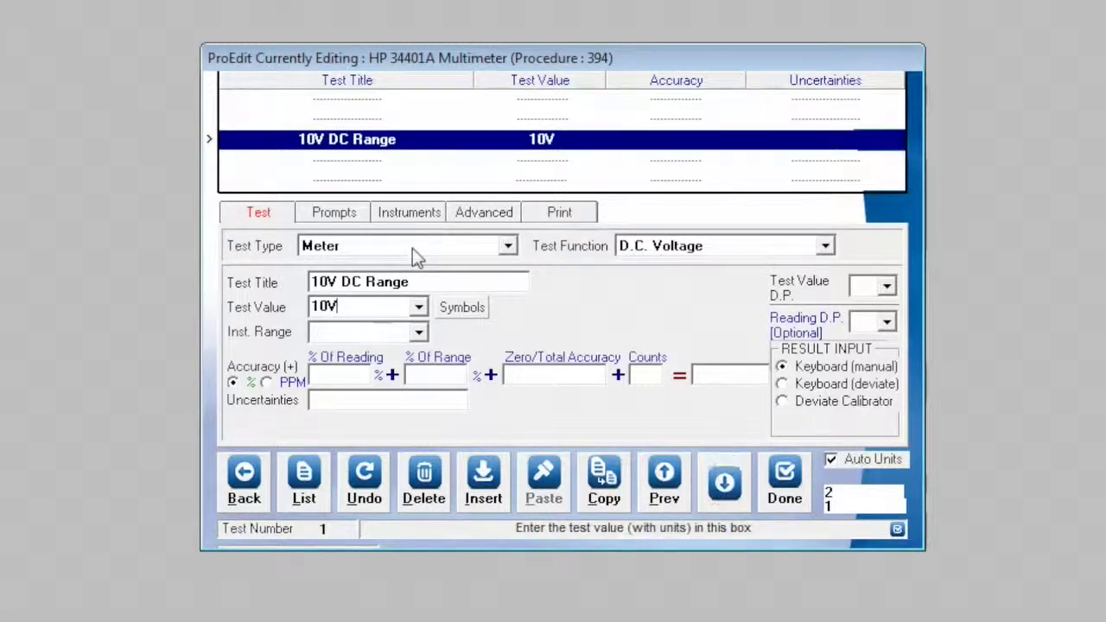
# Set 100 ppm accuracy, 5 test-value decimal places, and manual keyboard result input
pyautogui.click(292, 383)
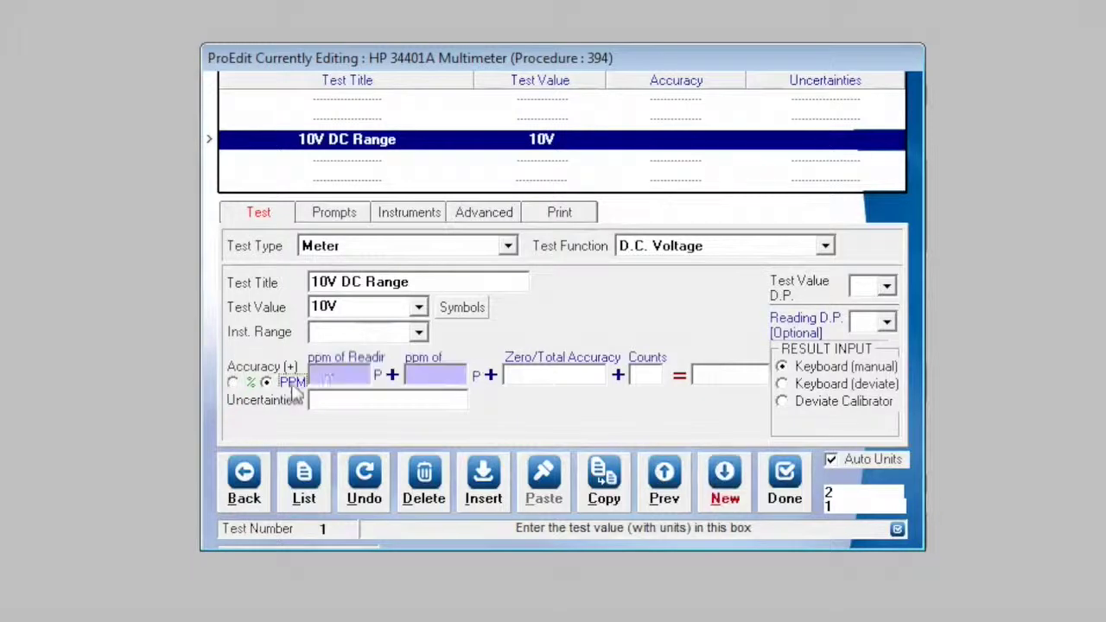
pyautogui.click(338, 380)
pyautogui.write('100')
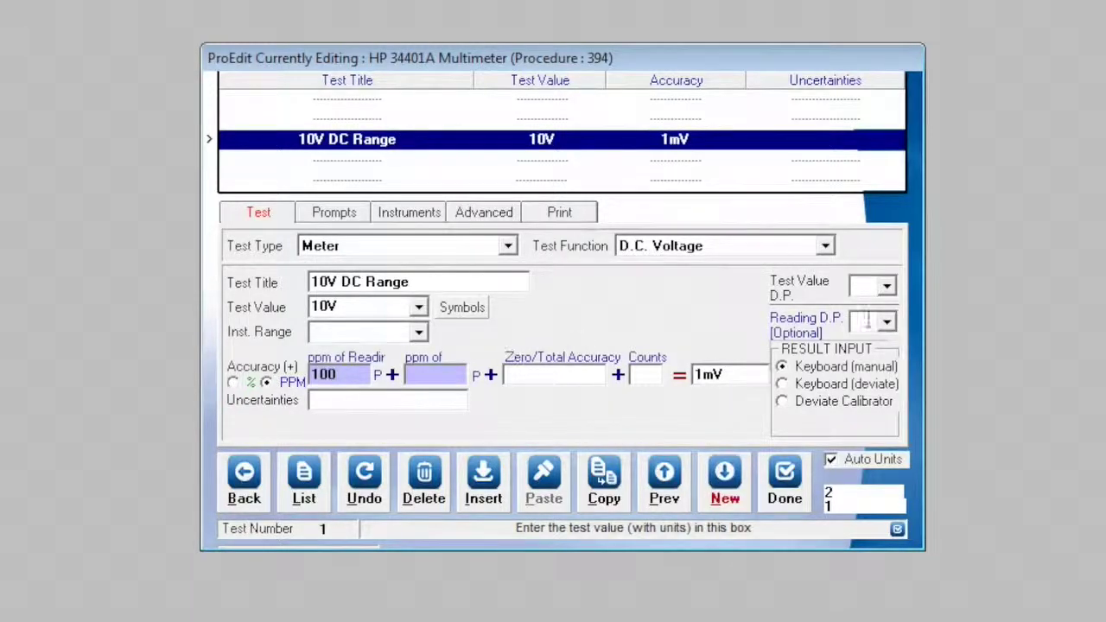
pyautogui.click(887, 287)
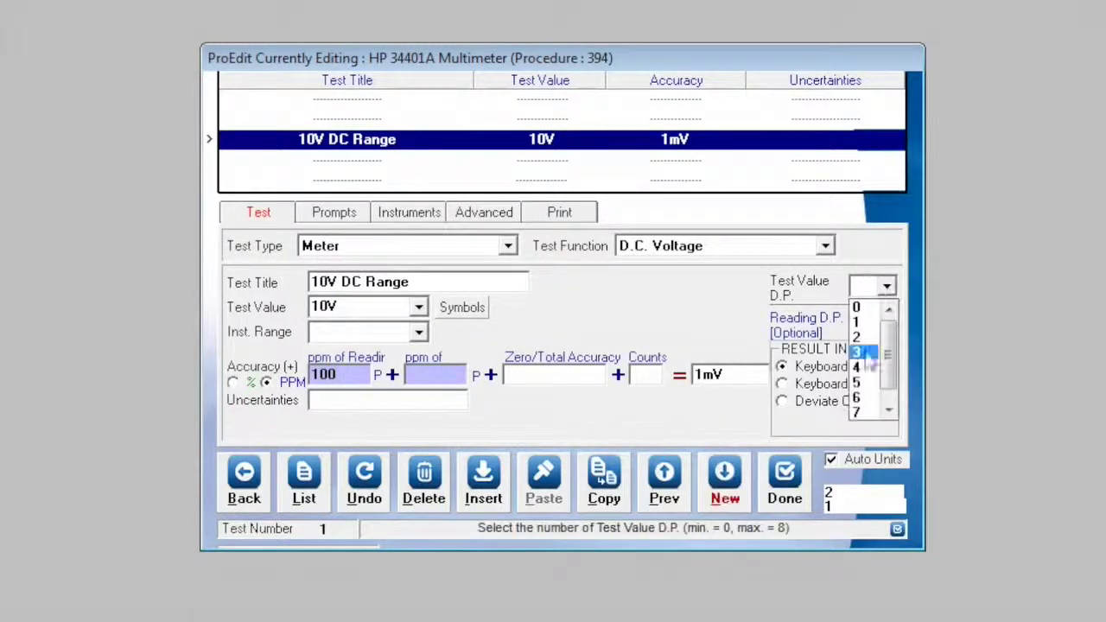
pyautogui.click(869, 389)
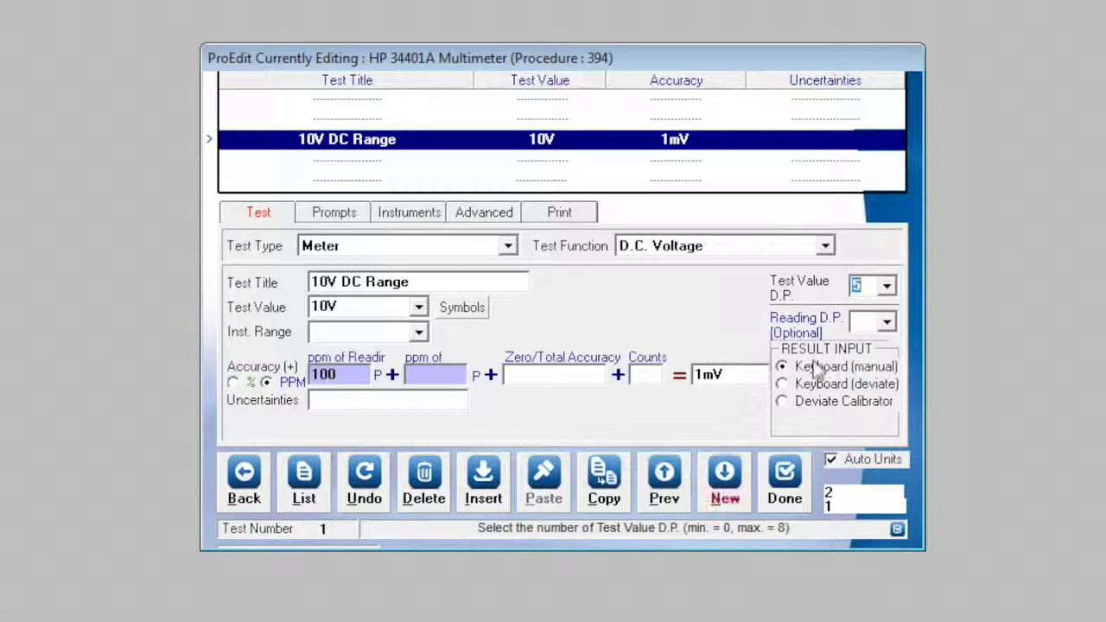
pyautogui.click(784, 367)
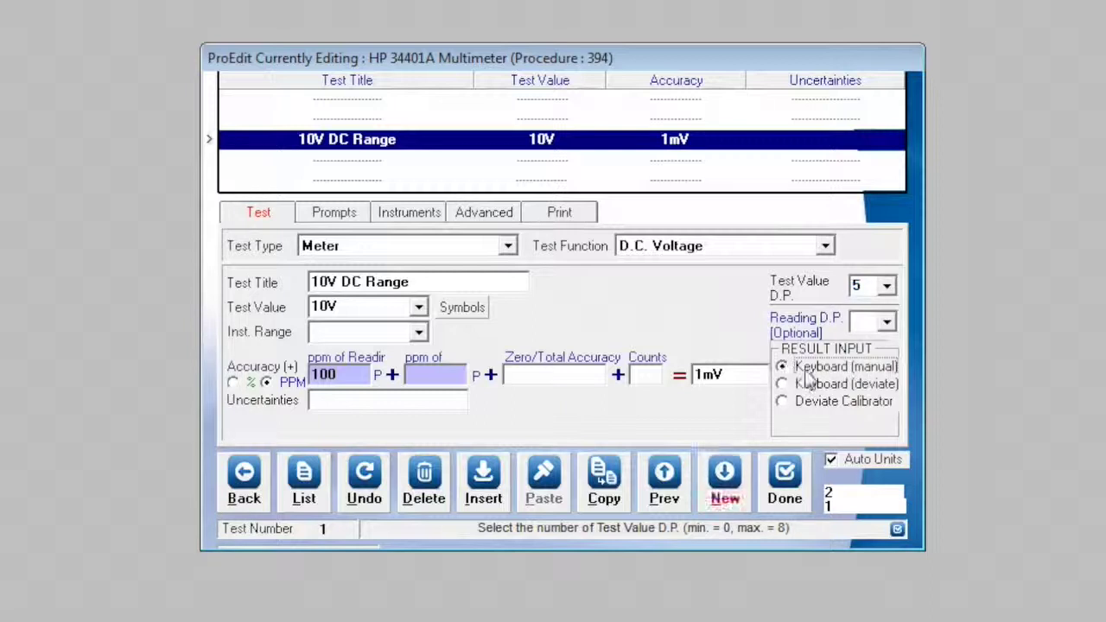
# Enter the pre-test instrument command 'UUT CONF:VOLT:DC 10' and start a new line
pyautogui.click(425, 222)
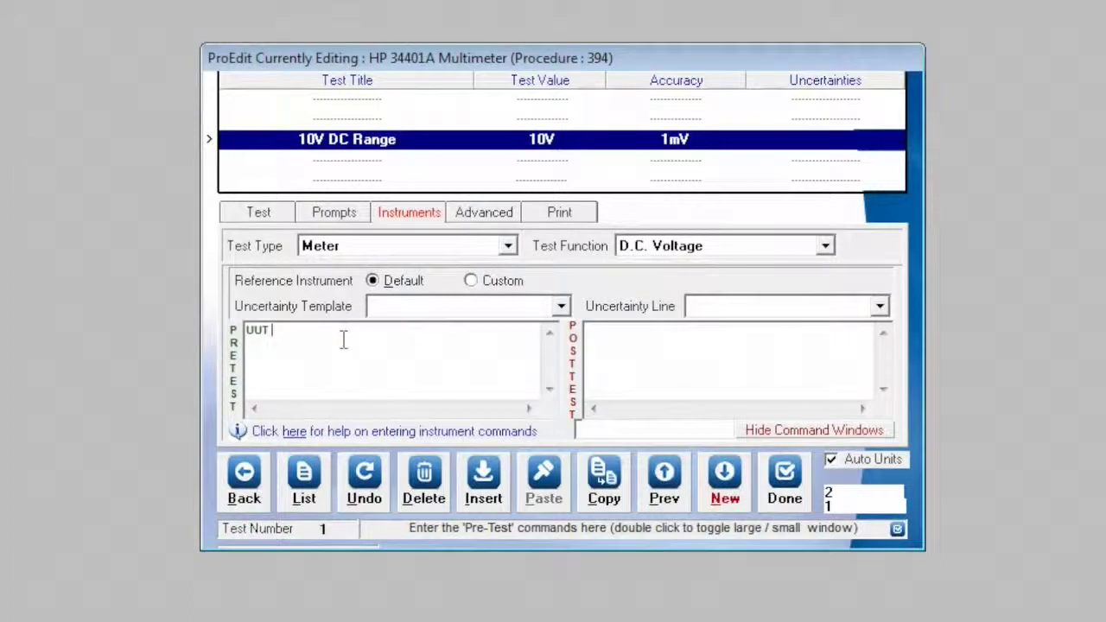
pyautogui.write('CONF:VOLT:DC 10')
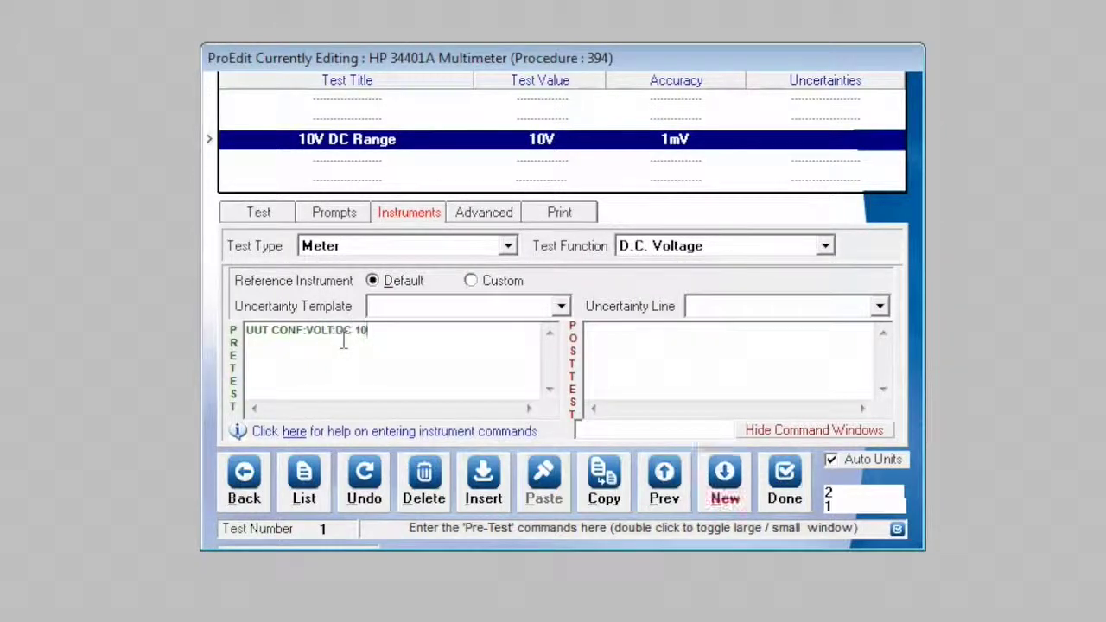
pyautogui.press('Return')
pyautogui.write('@01 R3/')
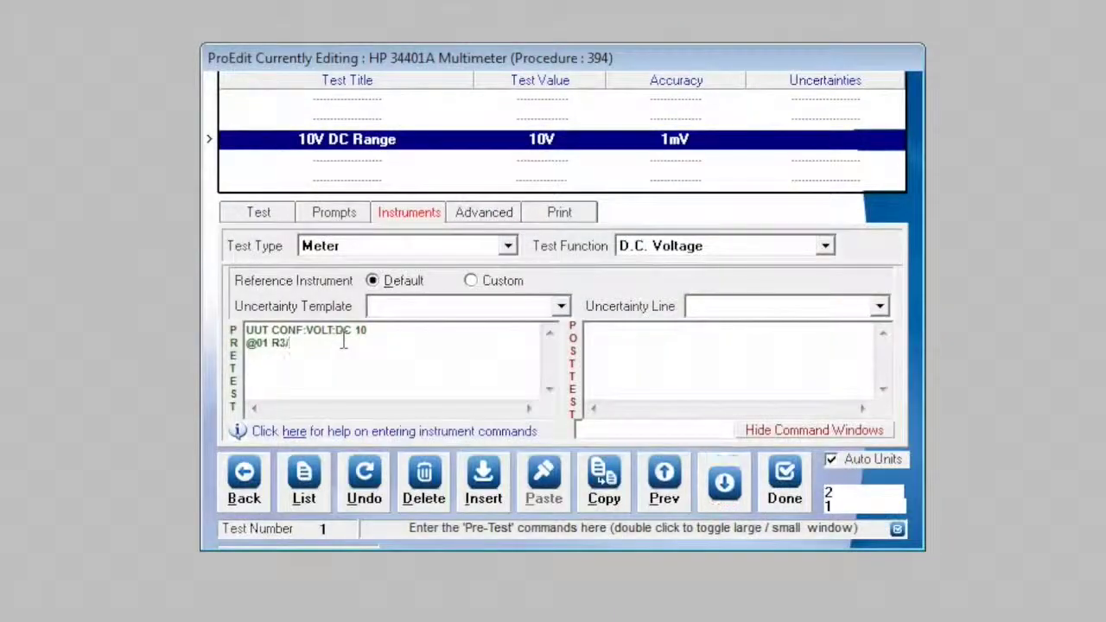
pyautogui.write('010')
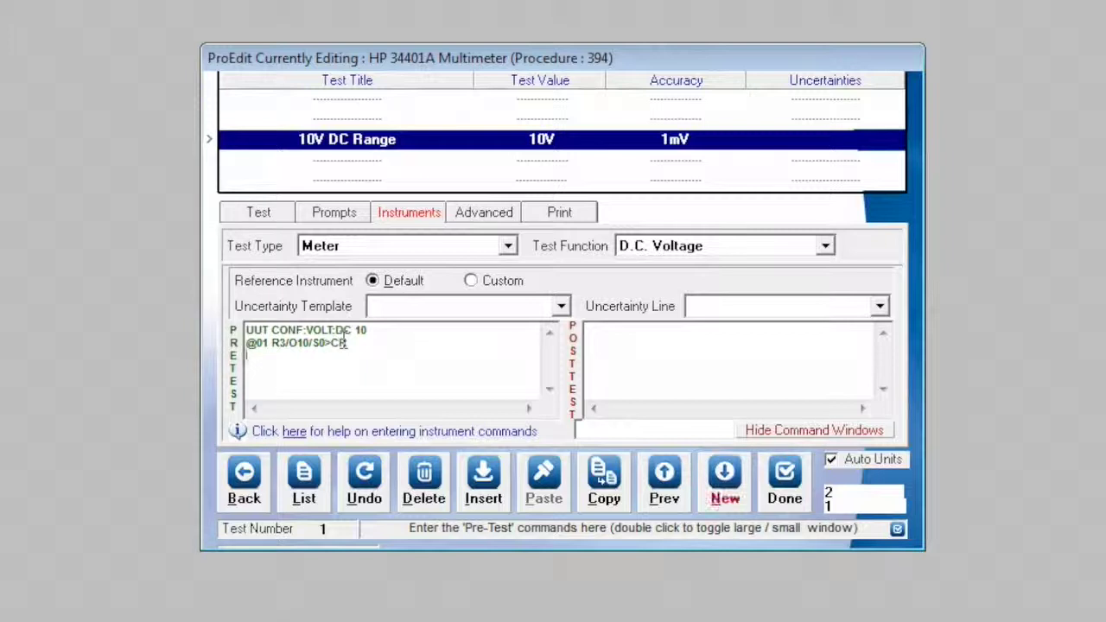
pyautogui.write('>READA')
pyautogui.press('BackSpace')
pyautogui.write('BACK')
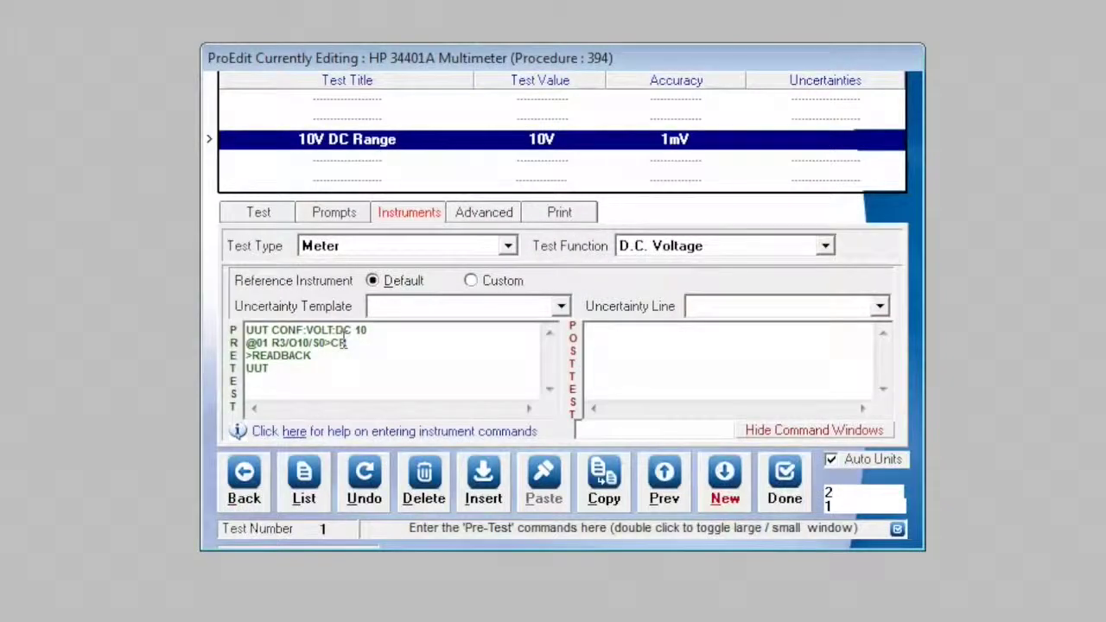
# Add pre-test lines 'UUT READ?', 'UUT FETCHREAD' and 'MEAS=READ'
pyautogui.write('READ?')
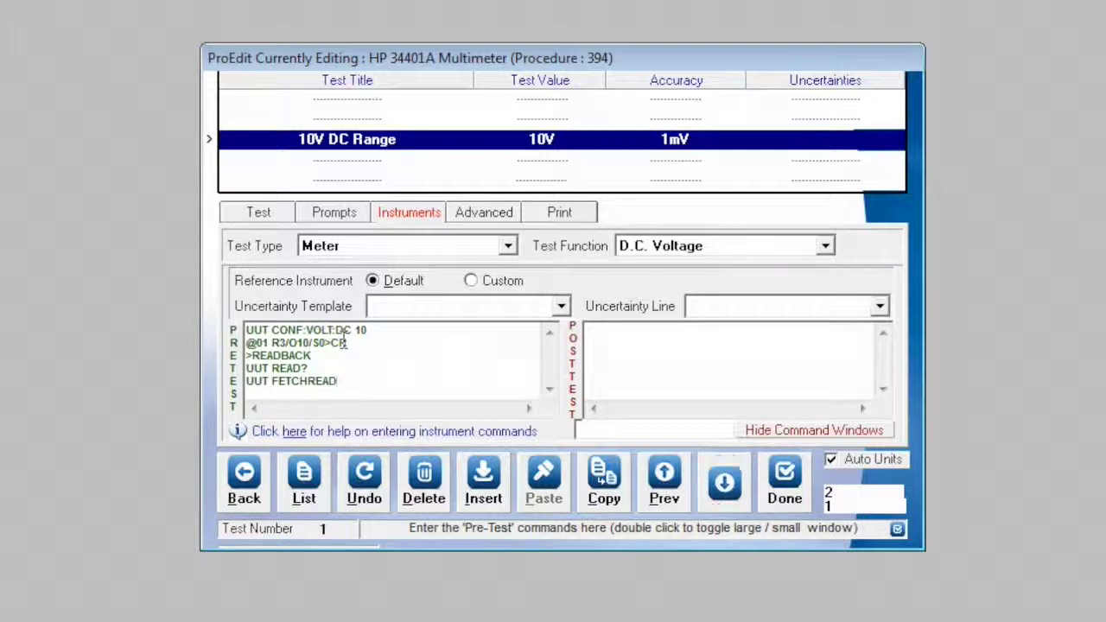
pyautogui.press('Return')
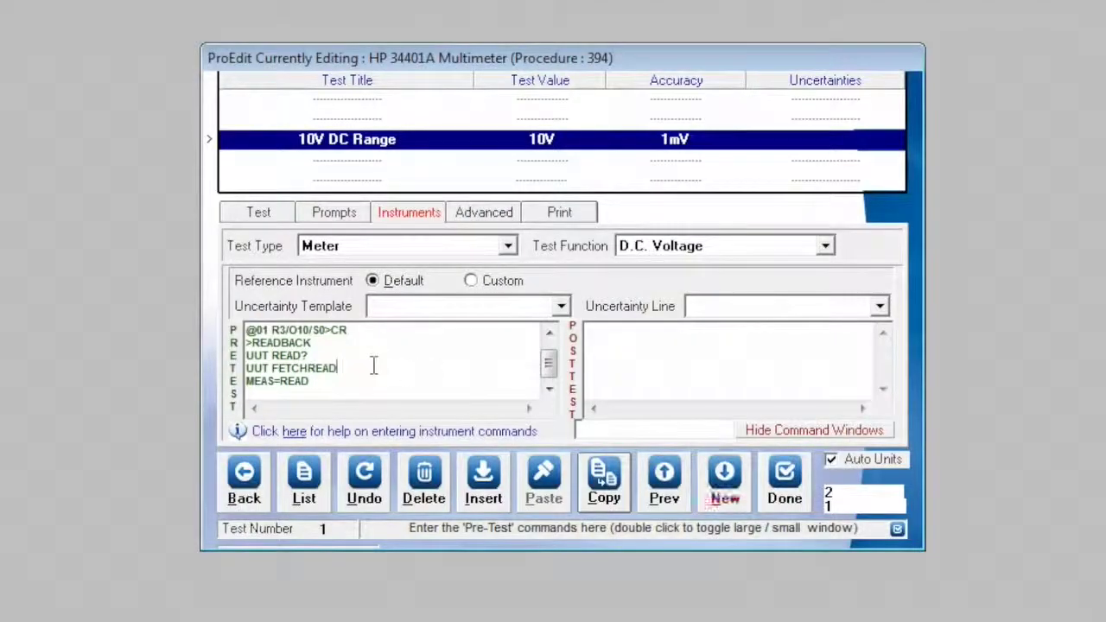
# Insert a 'DELAY 0.5' line right after 'UUT READ?' in the pre-test commands
pyautogui.click(326, 355)
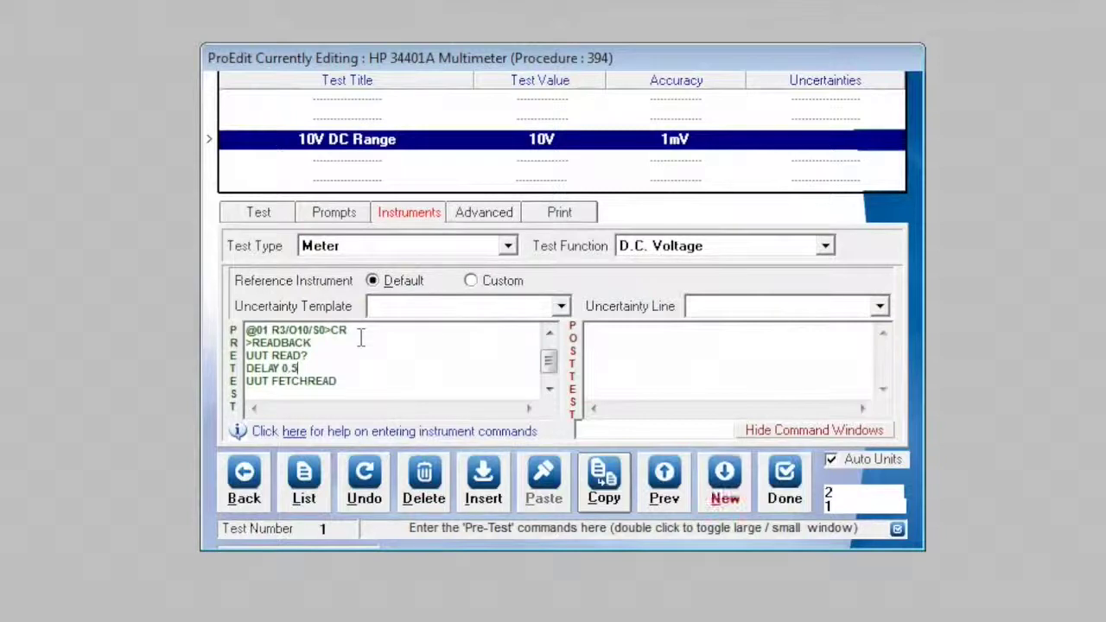
pyautogui.click(548, 389)
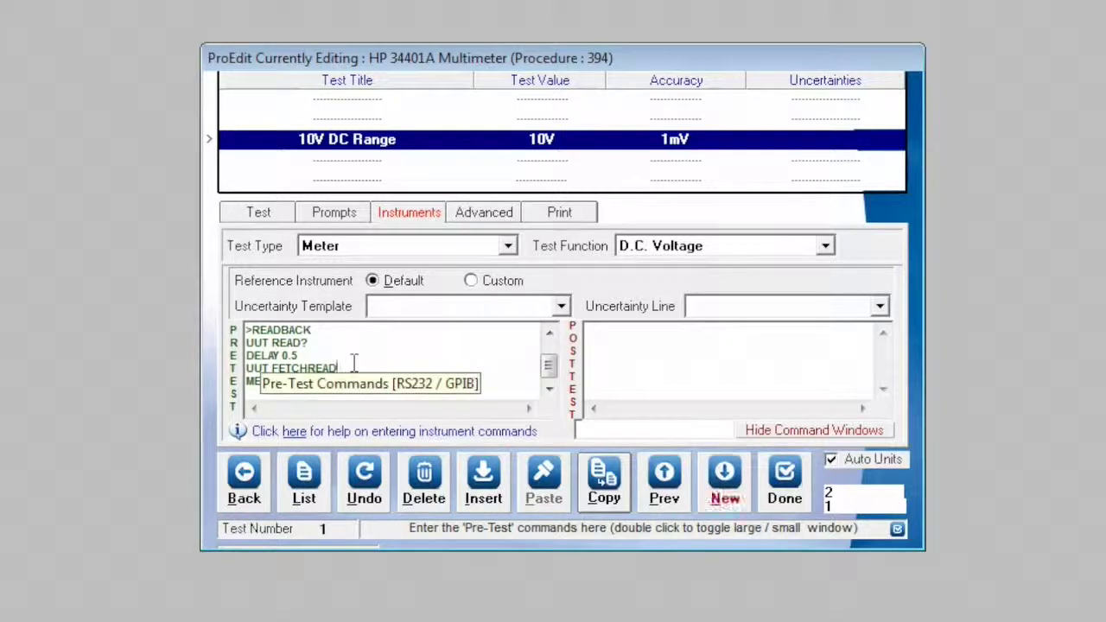
# Give test 1 Auto Stability, 5 averaged readings and autostep ON at 90%
pyautogui.click(491, 212)
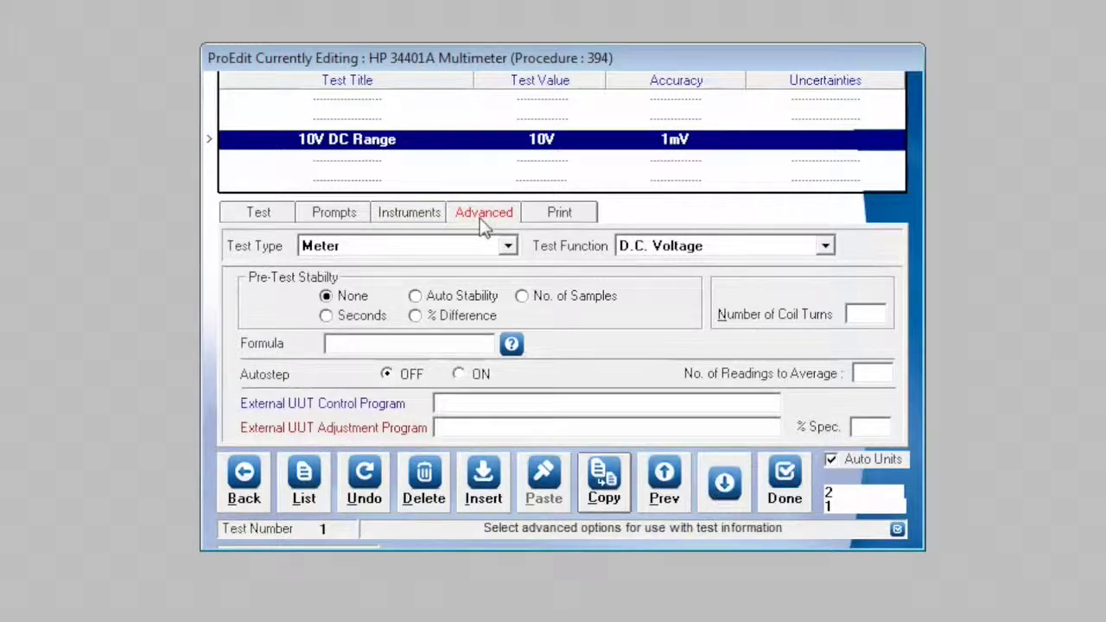
pyautogui.click(417, 297)
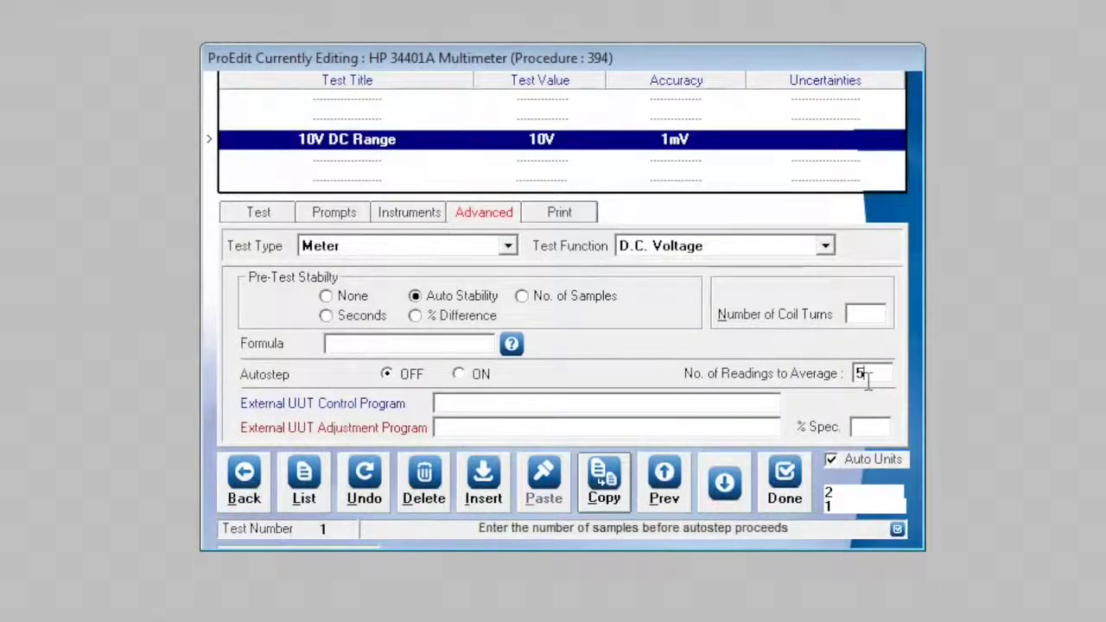
pyautogui.click(474, 375)
pyautogui.click(572, 379)
pyautogui.click(544, 465)
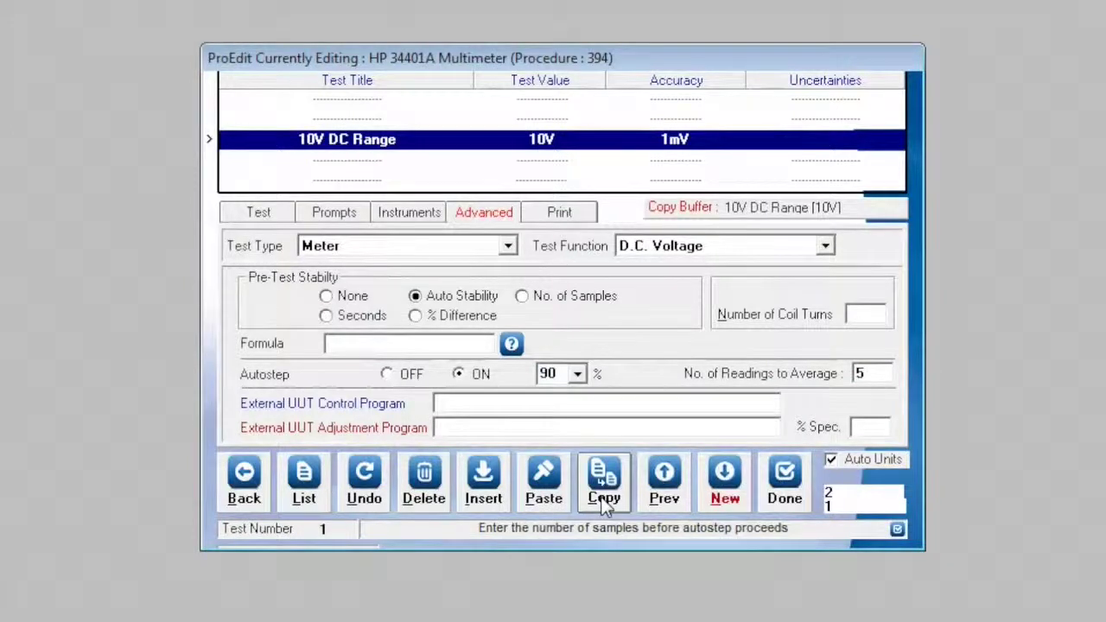
# Add a second test pasted from test 1, with test value 5V
pyautogui.click(724, 482)
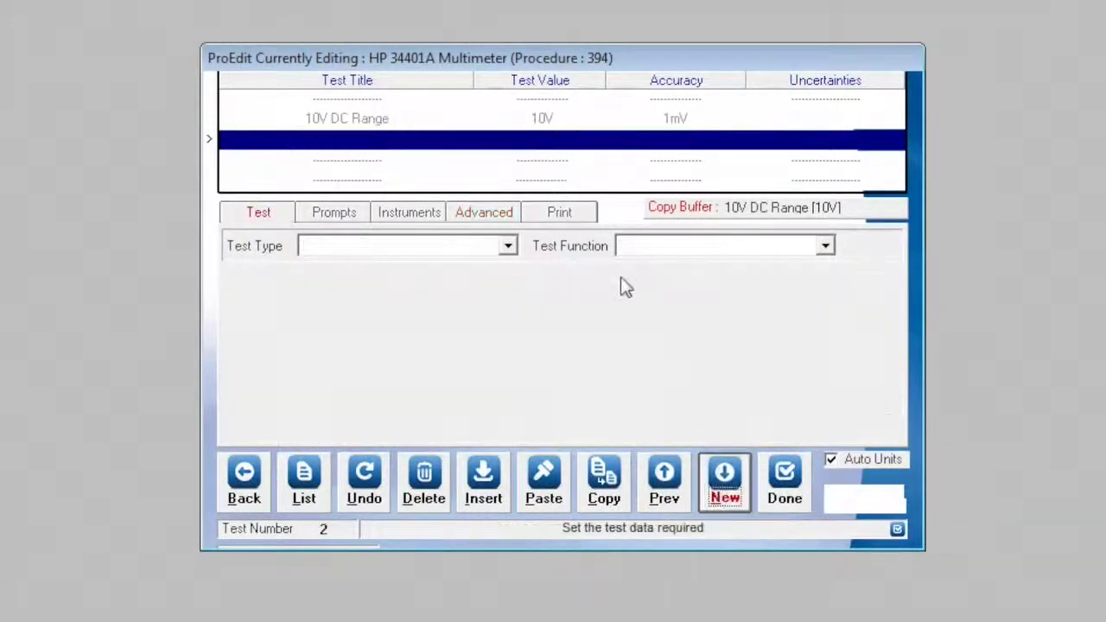
pyautogui.click(558, 507)
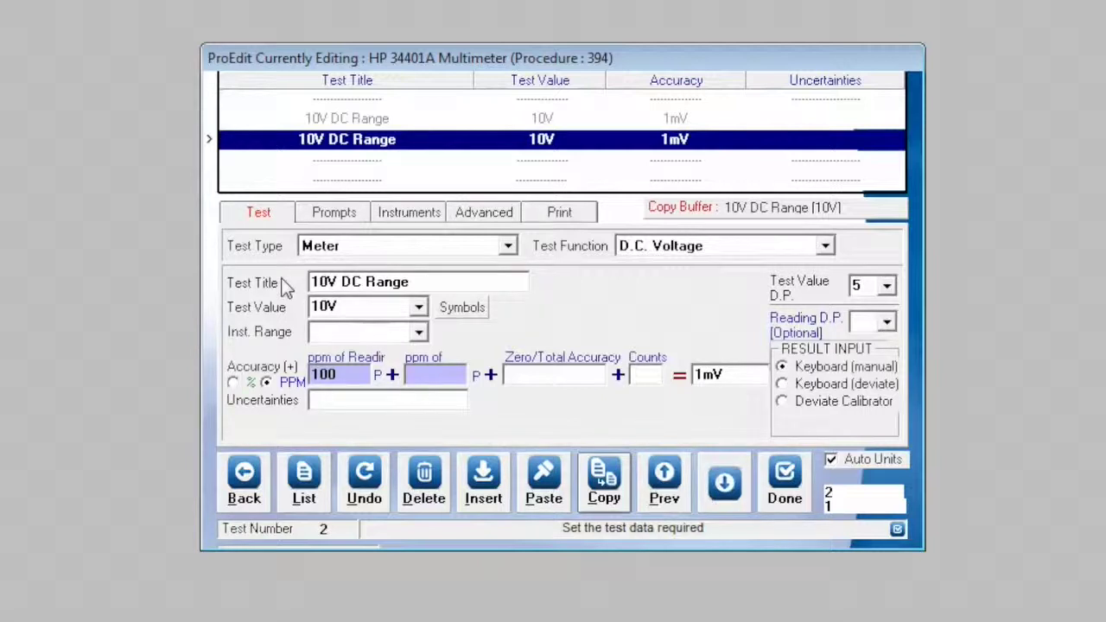
pyautogui.click(322, 305)
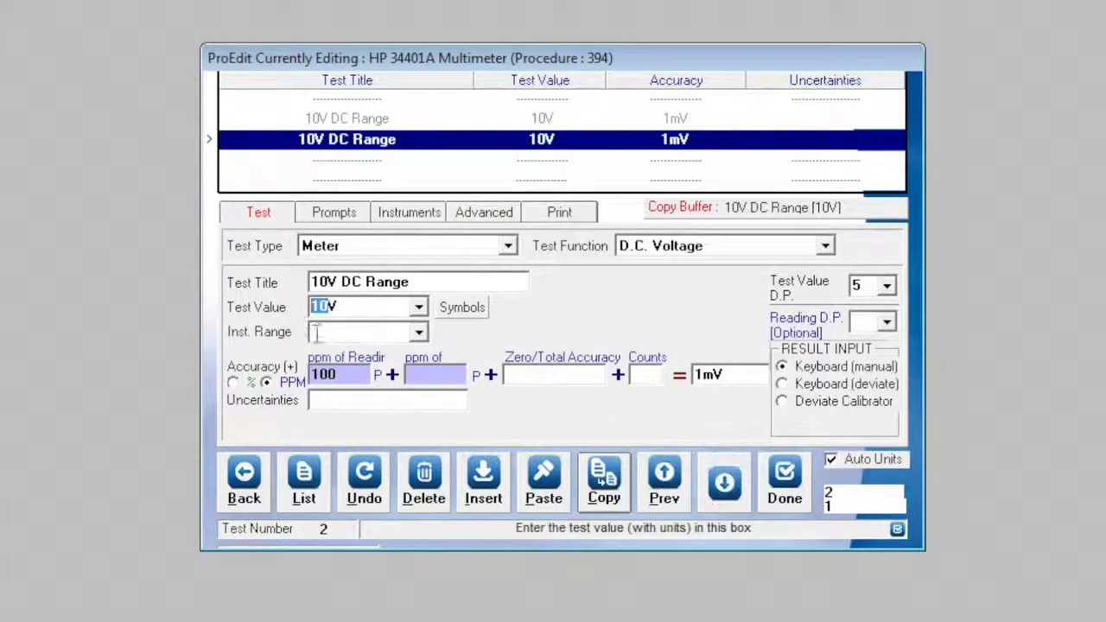
pyautogui.write('5V')
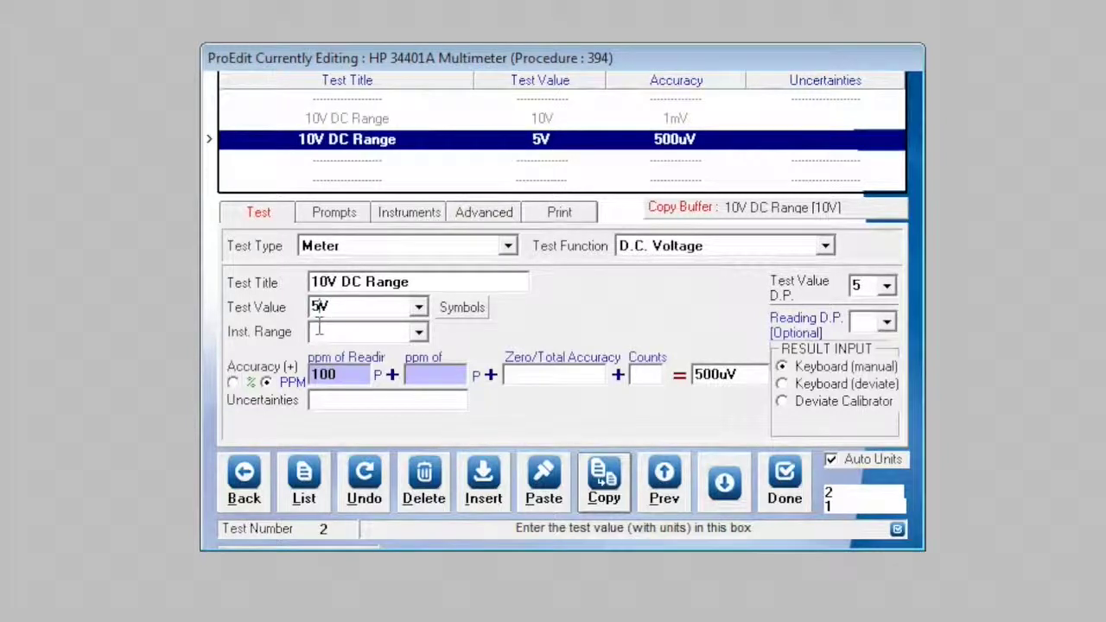
# Change the calibrator output command from O10 to O5 and finish editing the procedure
pyautogui.click(402, 218)
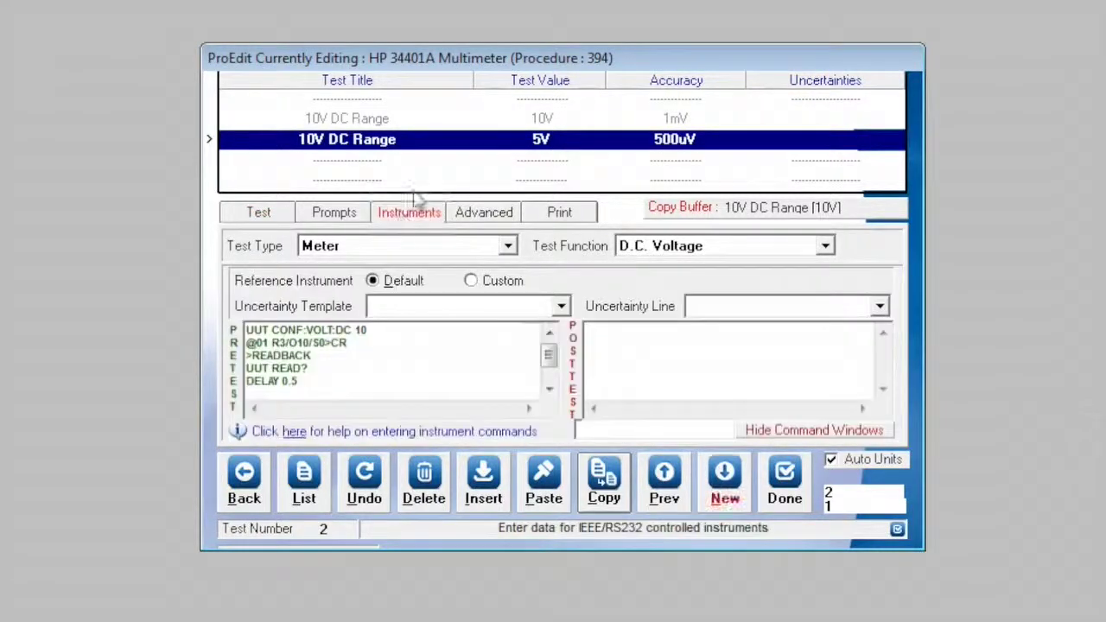
pyautogui.click(309, 350)
pyautogui.press('BackSpace')
pyautogui.press('BackSpace')
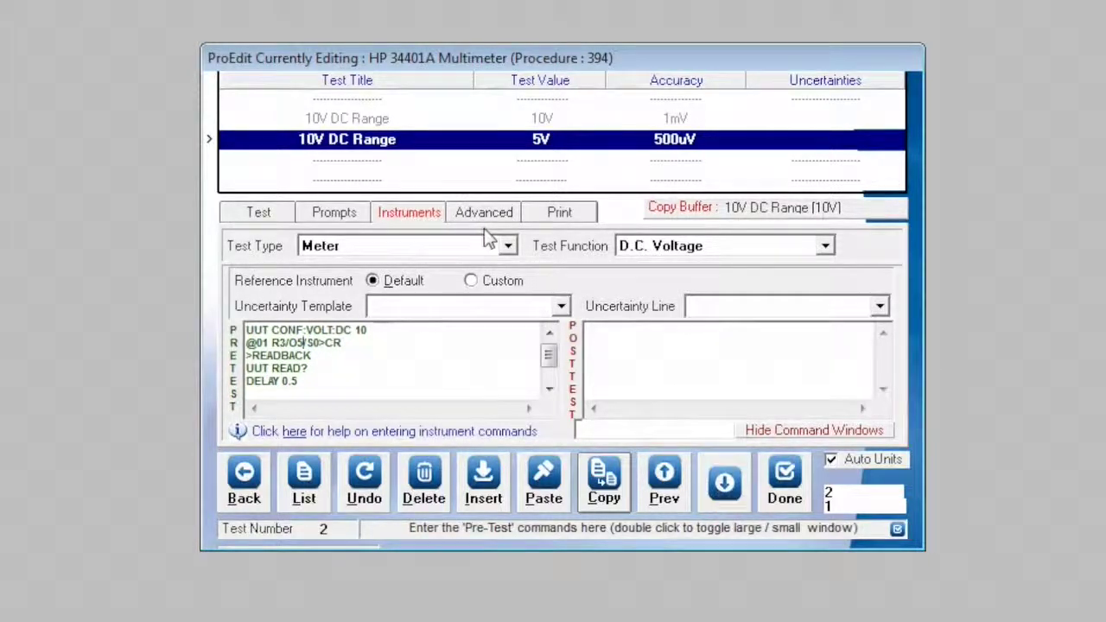
pyautogui.click(258, 212)
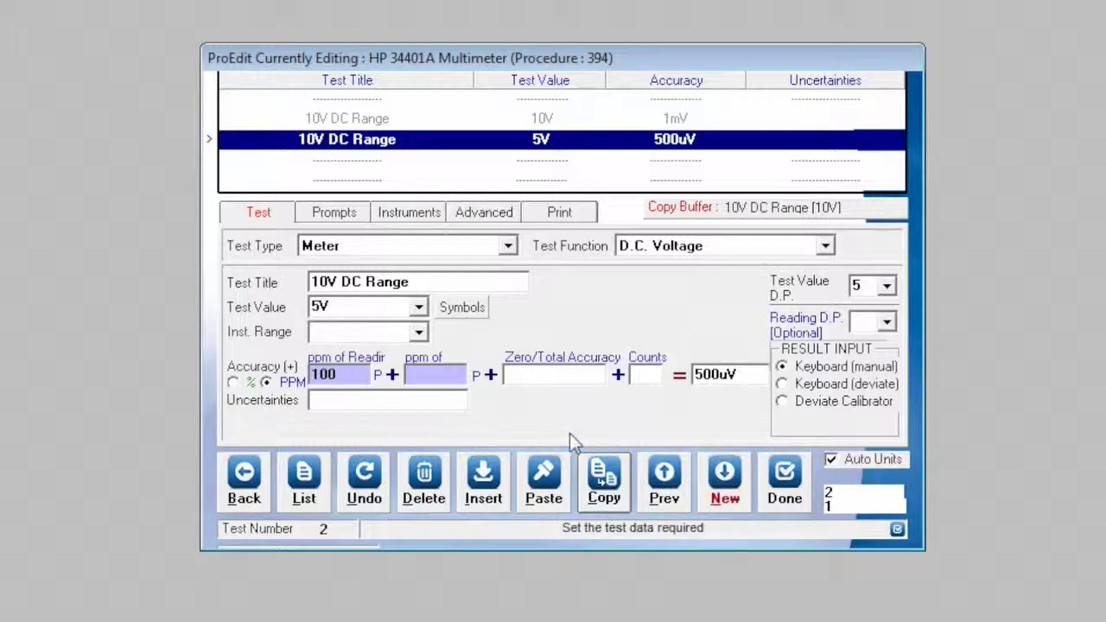
pyautogui.click(785, 484)
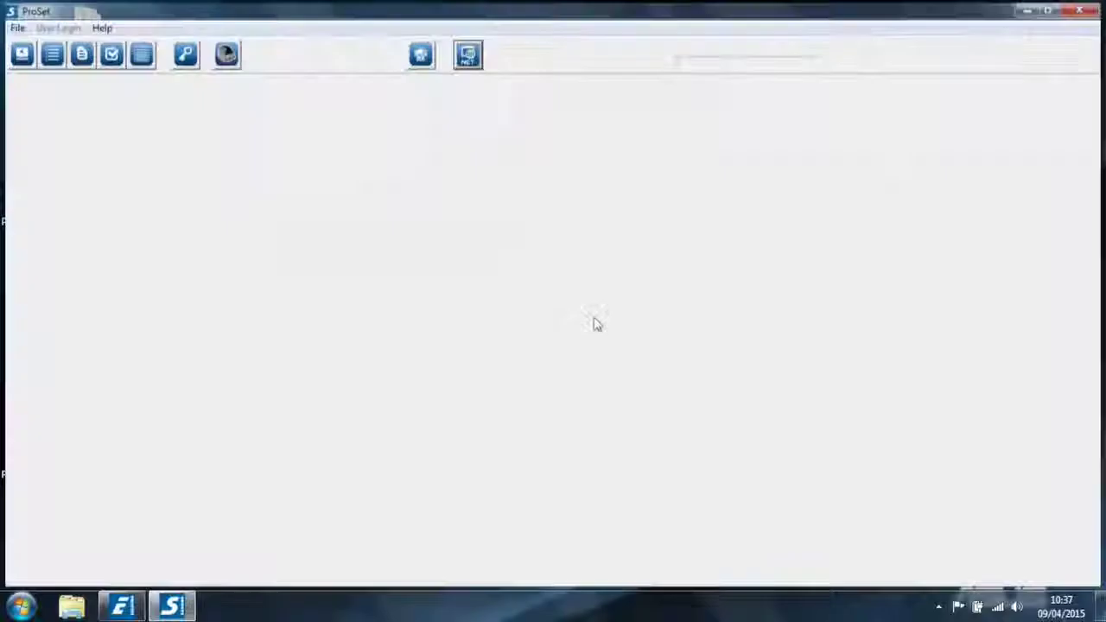
# In Instrument Traceability, set the calibrator model to the 4010 Advanced Multi-Product Calibrator
pyautogui.click(18, 28)
pyautogui.click(59, 88)
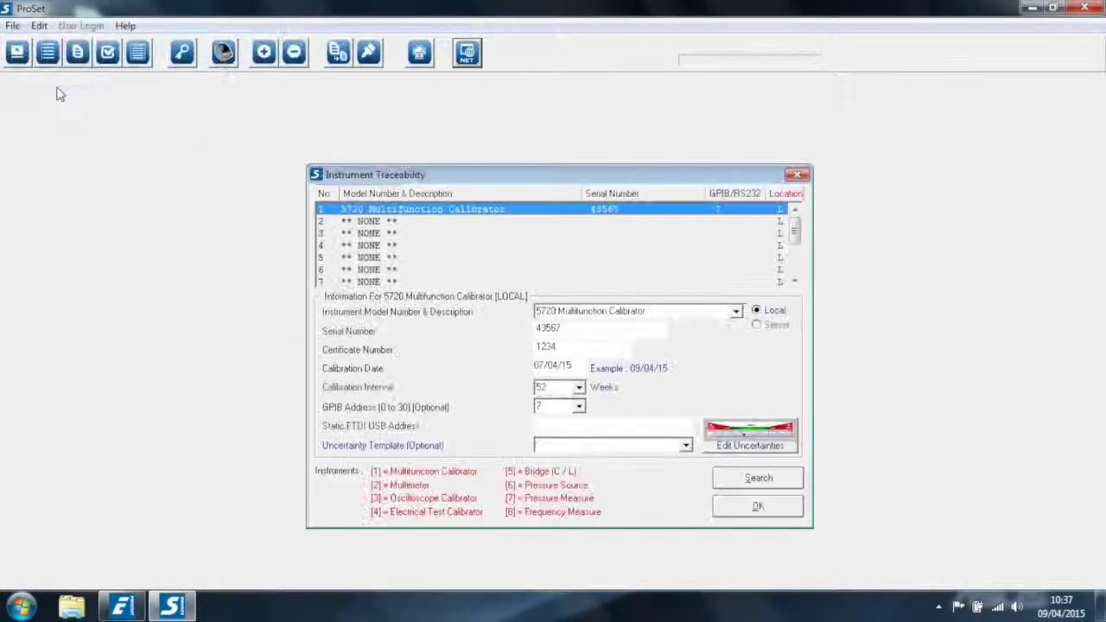
pyautogui.click(737, 312)
pyautogui.click(633, 346)
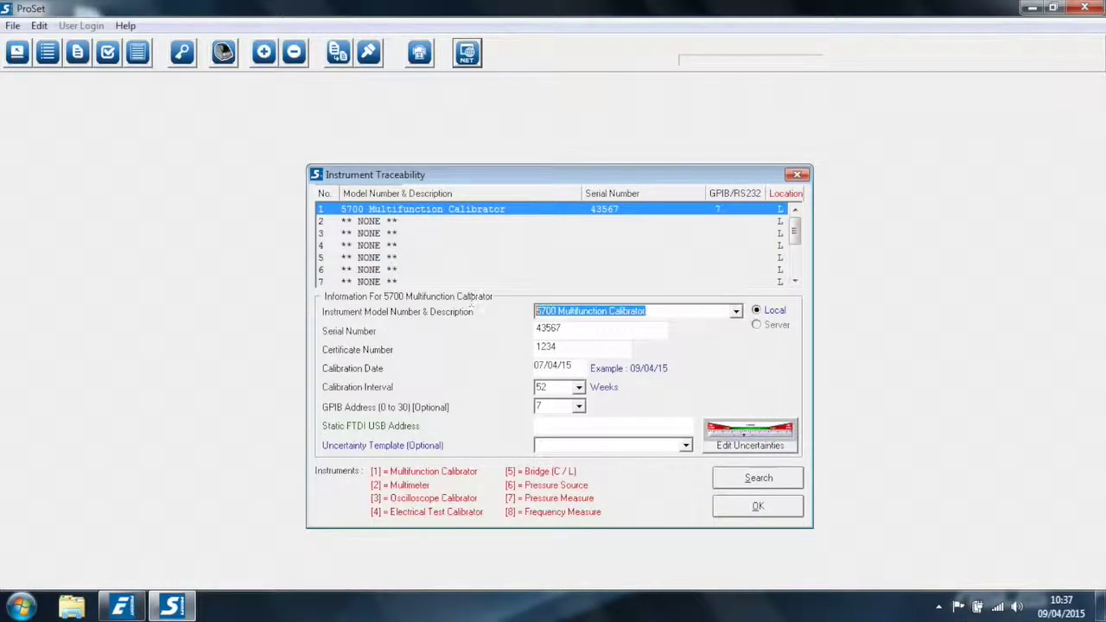
pyautogui.click(737, 312)
pyautogui.click(736, 313)
pyautogui.click(737, 312)
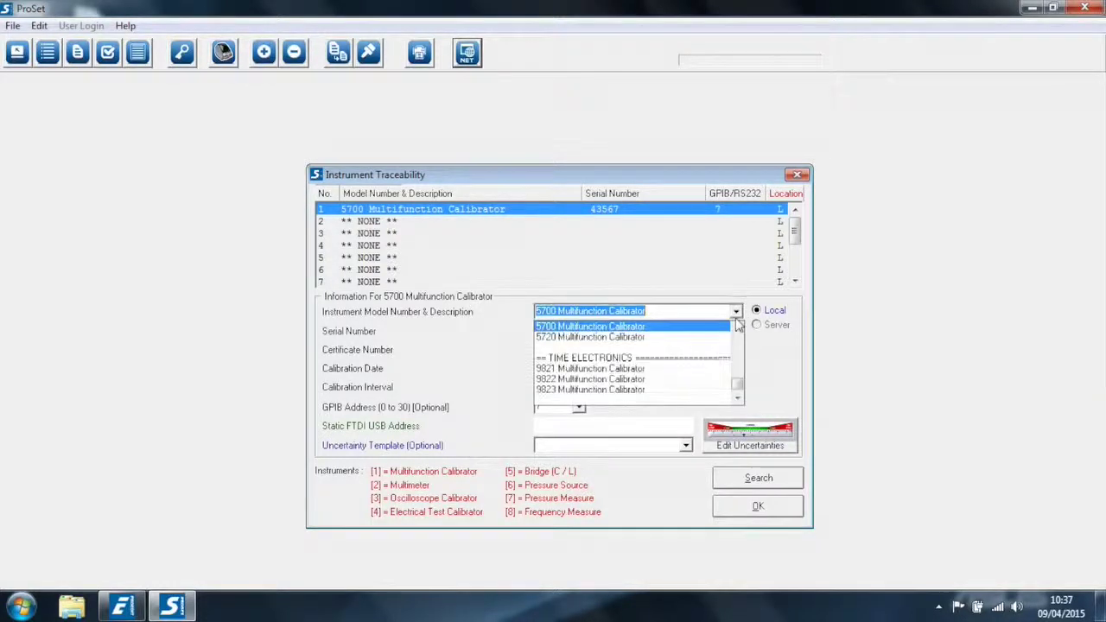
pyautogui.moveTo(740, 393); pyautogui.dragTo(740, 333)
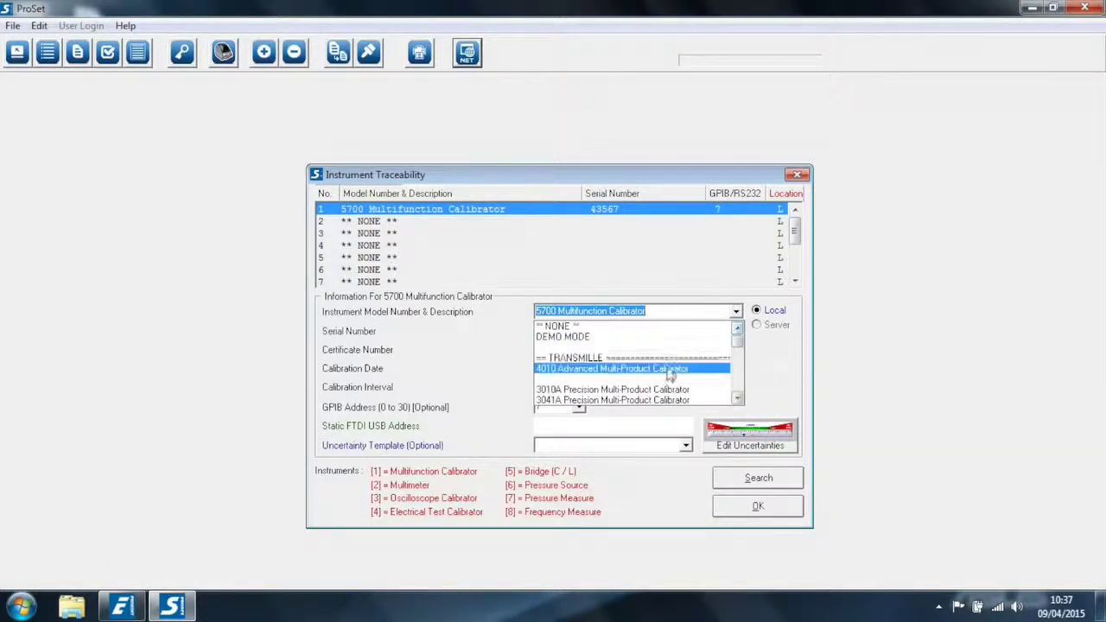
pyautogui.click(562, 365)
# Enter serial number Y1203J14, clear the GPIB address, and save the traceability entry
pyautogui.press('Tab')
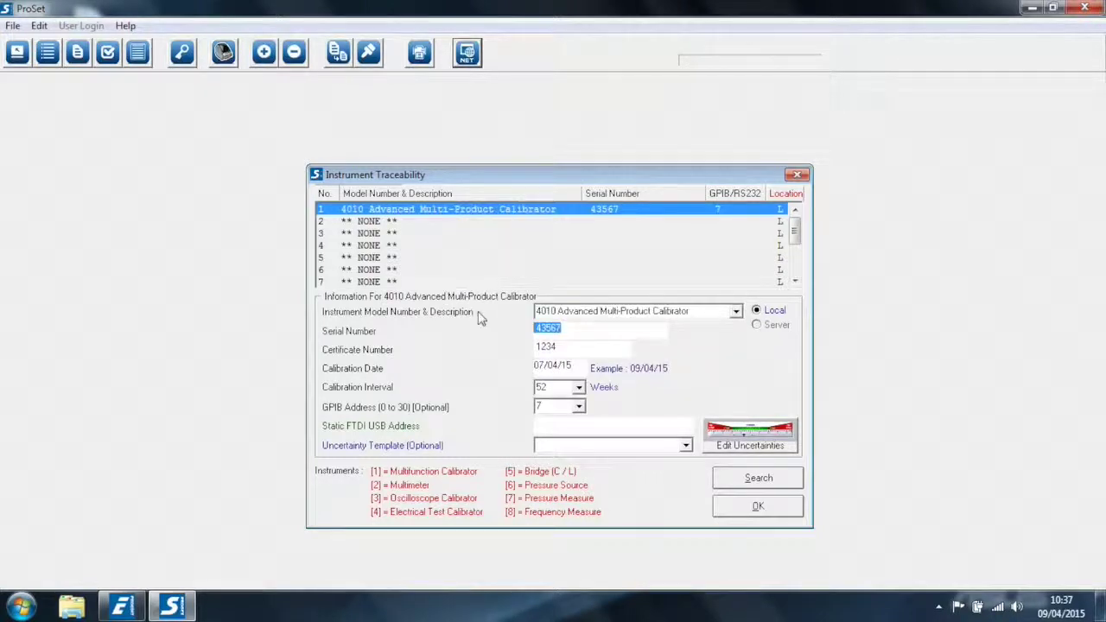
pyautogui.write('120')
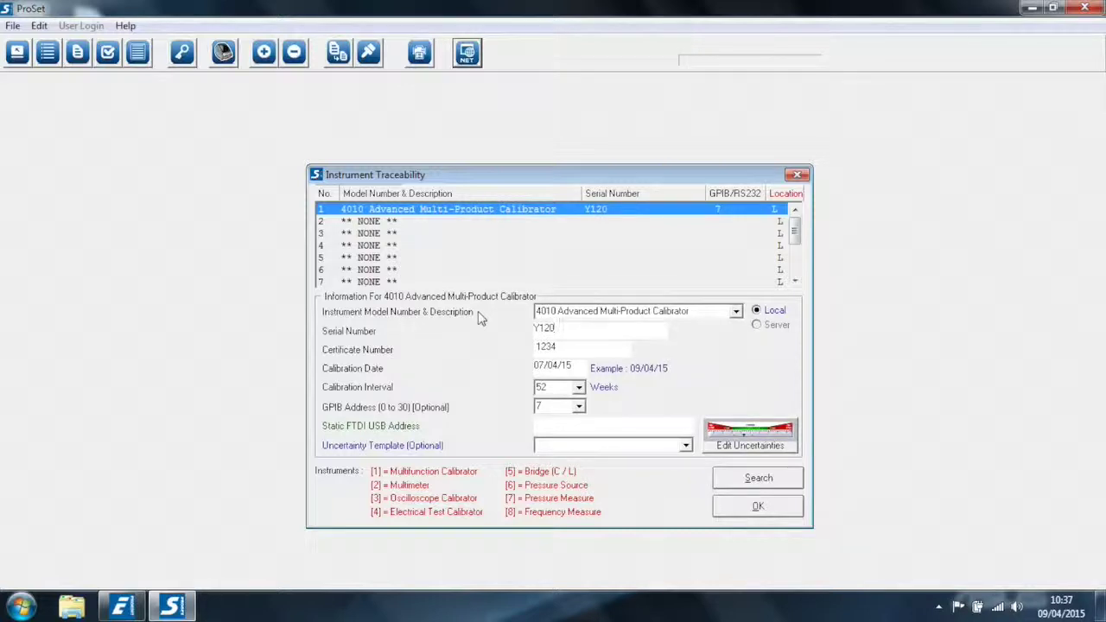
pyautogui.write('1203J14')
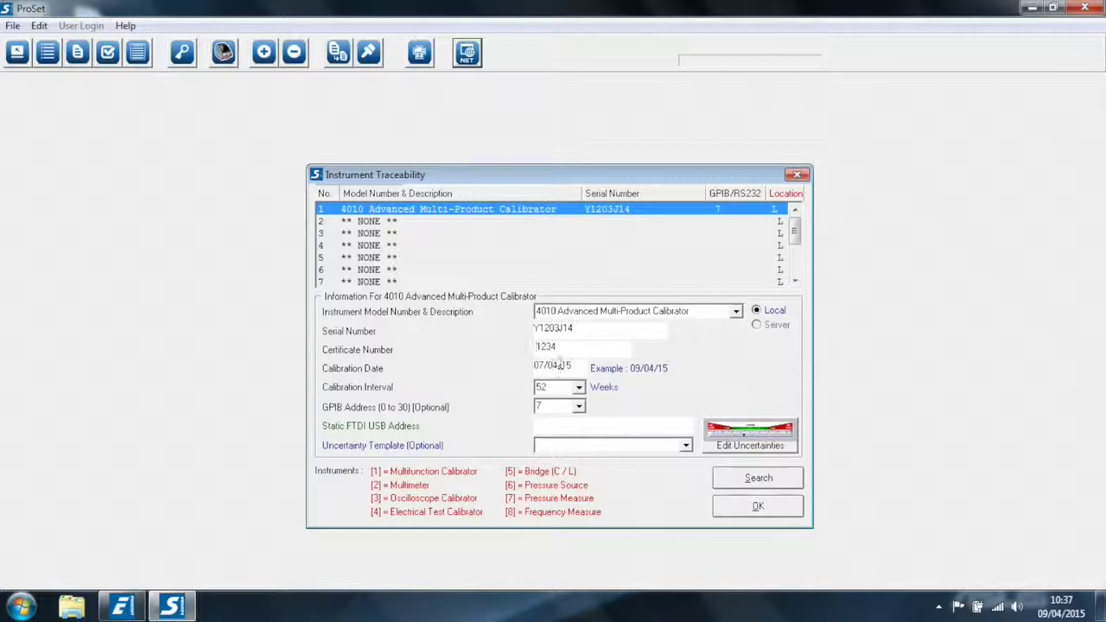
pyautogui.doubleClick(553, 406)
pyautogui.press('BackSpace')
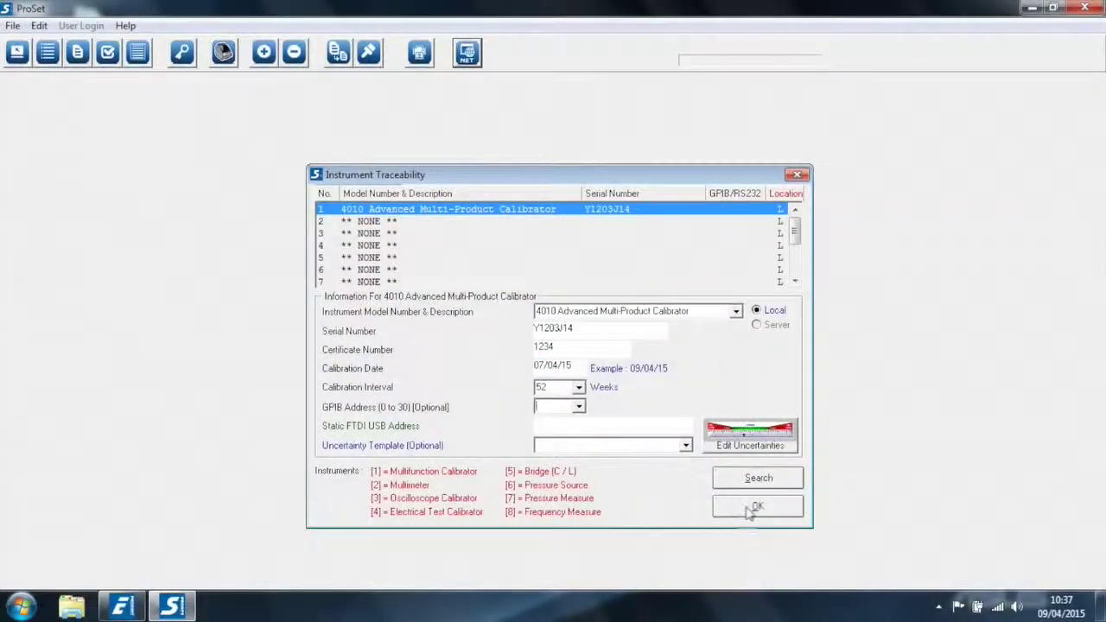
pyautogui.click(751, 510)
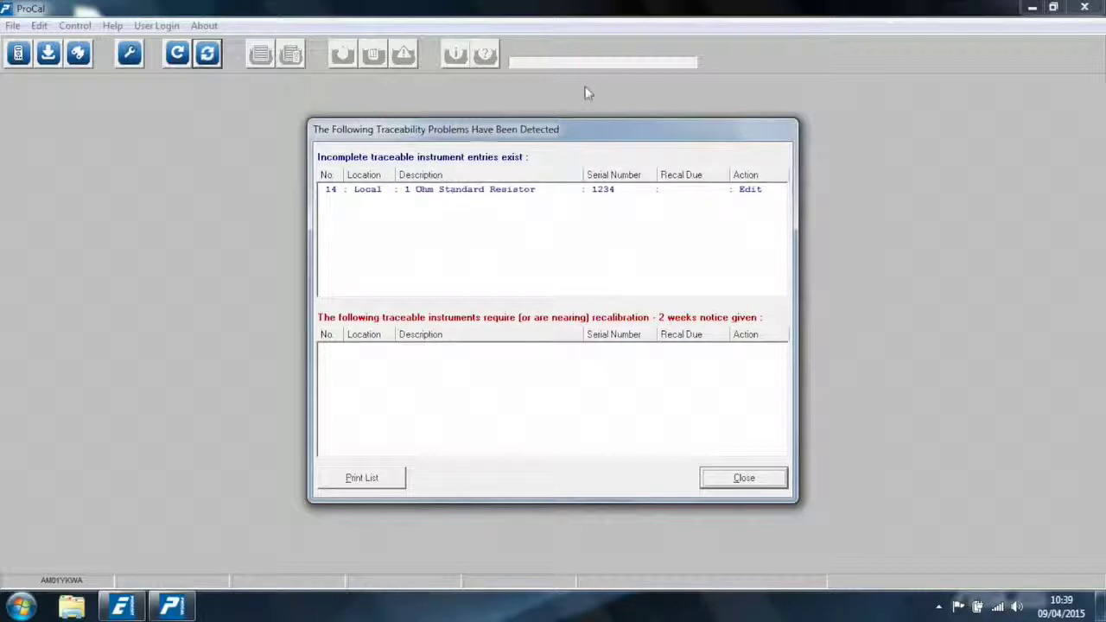
# Dismiss the traceability warning and list all standard calibration procedures
pyautogui.click(745, 475)
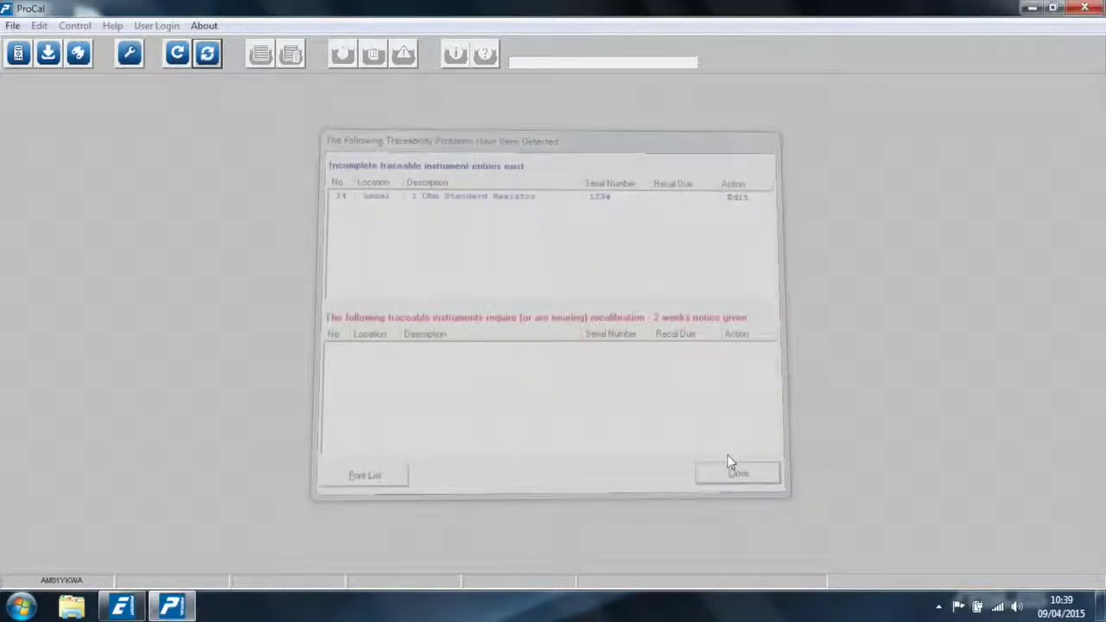
pyautogui.click(13, 26)
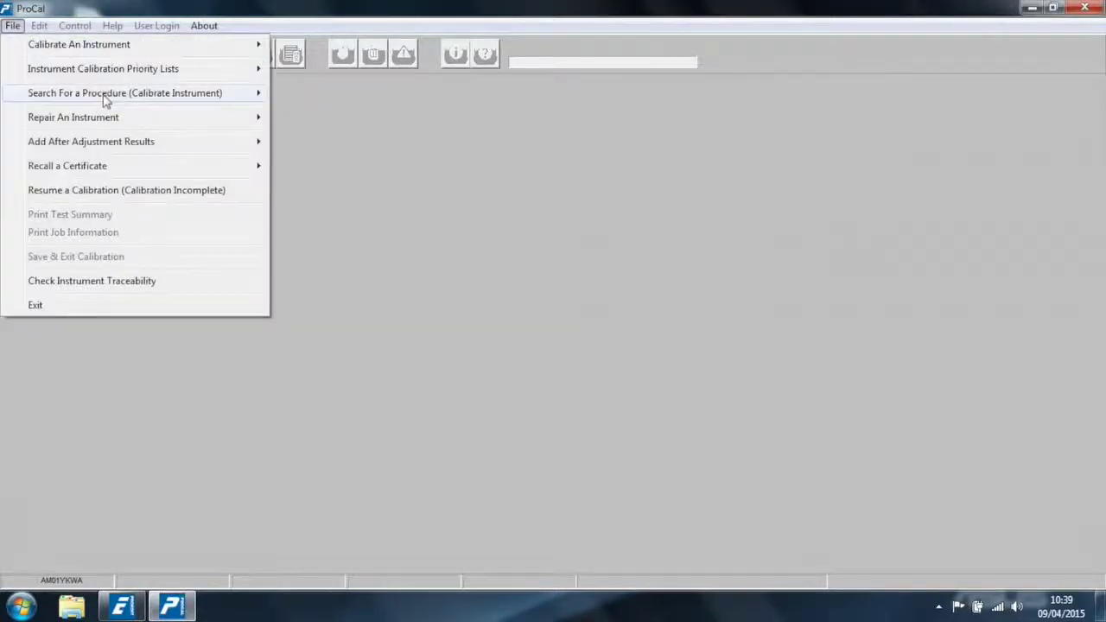
pyautogui.moveTo(106, 95)
pyautogui.moveTo(307, 97)
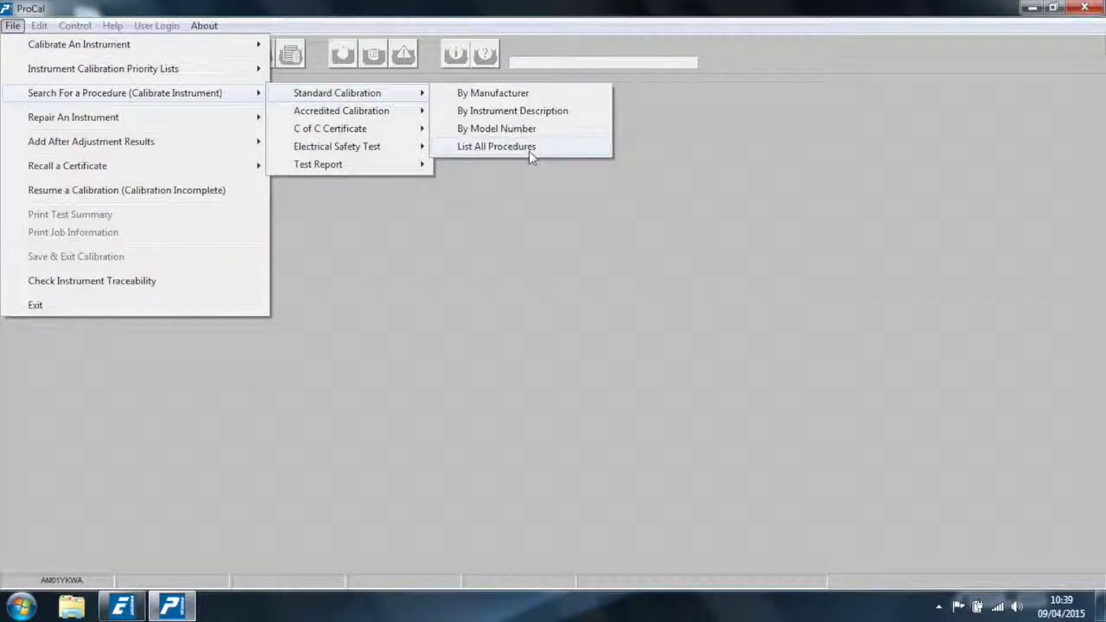
pyautogui.click(531, 150)
# Select the HP 34401A procedure and confirm its traceability and uncertainty settings
pyautogui.moveTo(792, 235); pyautogui.dragTo(796, 446)
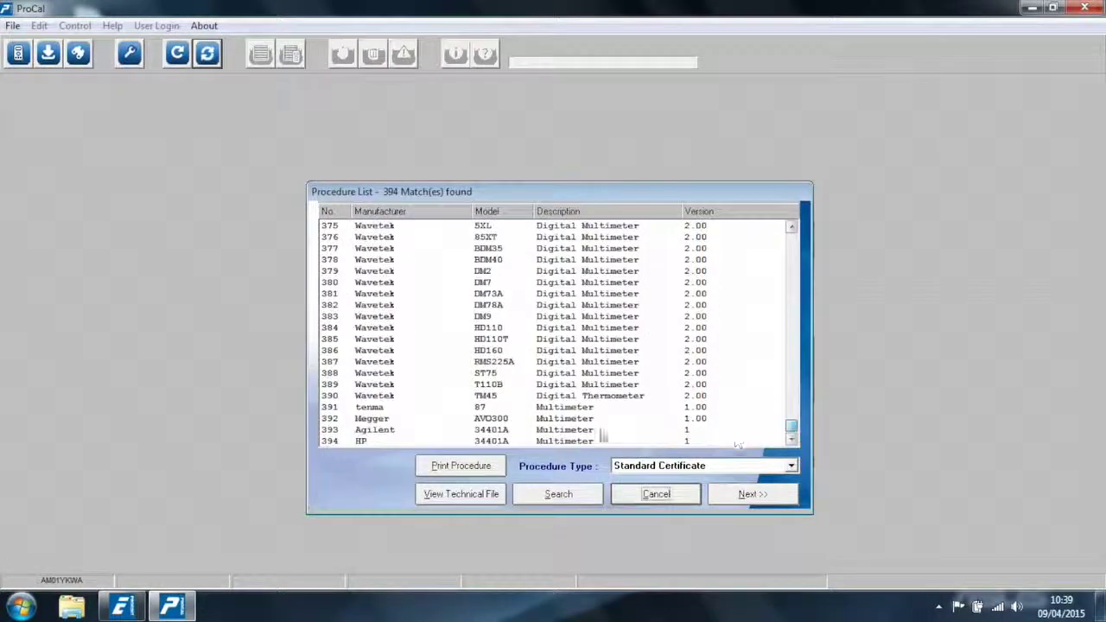
pyautogui.click(563, 440)
pyautogui.click(748, 494)
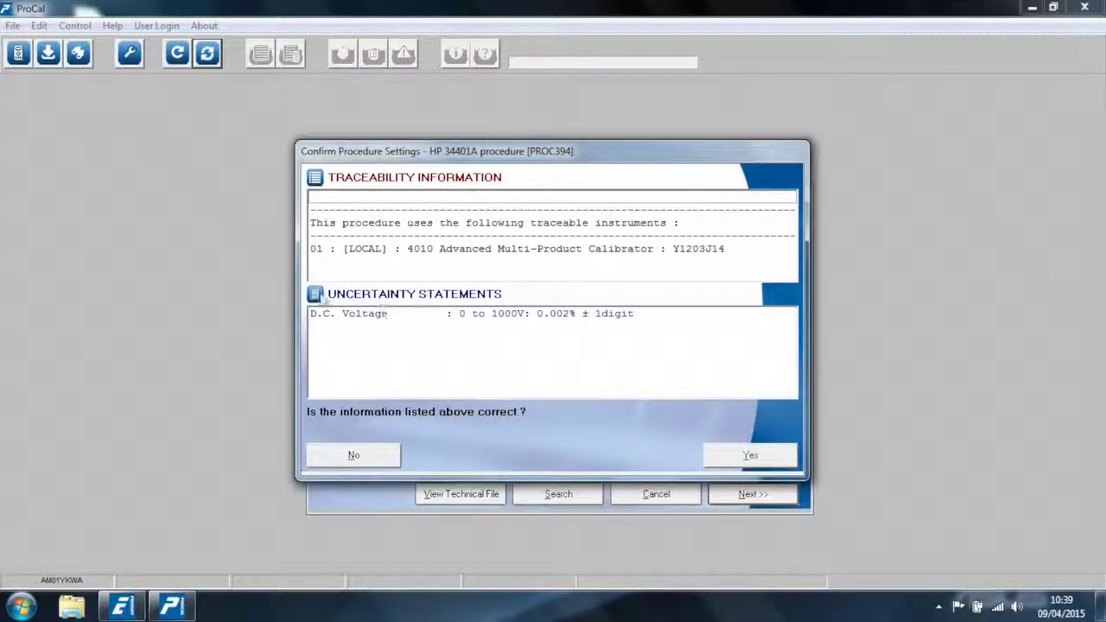
pyautogui.click(751, 457)
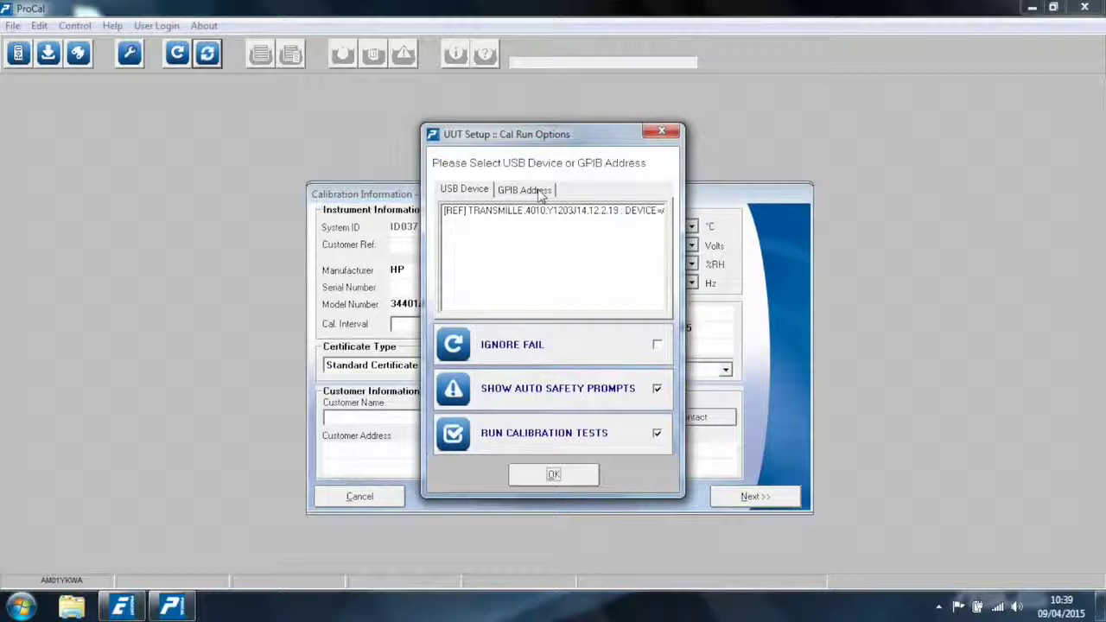
# Address the meter over GPIB at address 22 with the safety prompt and test options unticked
pyautogui.click(539, 192)
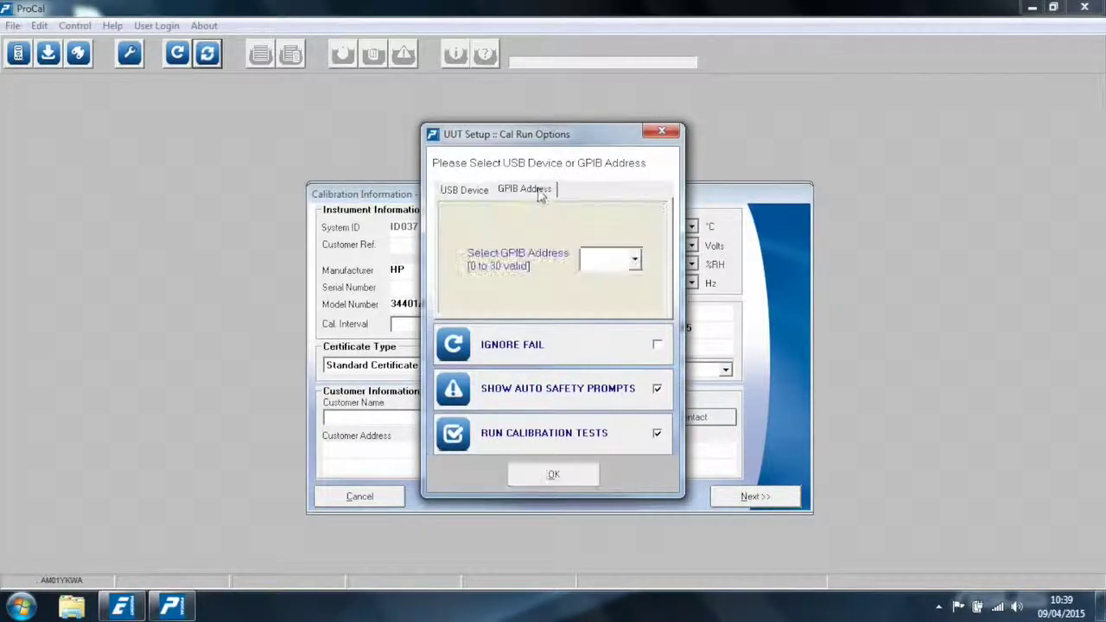
pyautogui.click(595, 270)
pyautogui.write('22')
pyautogui.click(657, 388)
pyautogui.click(657, 434)
pyautogui.click(657, 435)
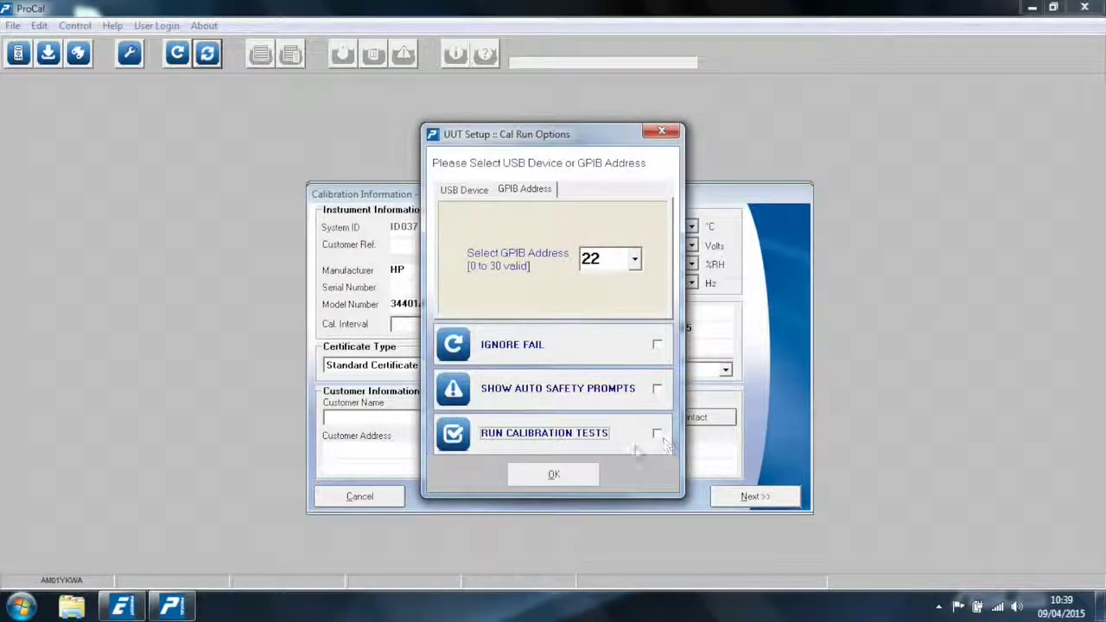
pyautogui.click(555, 478)
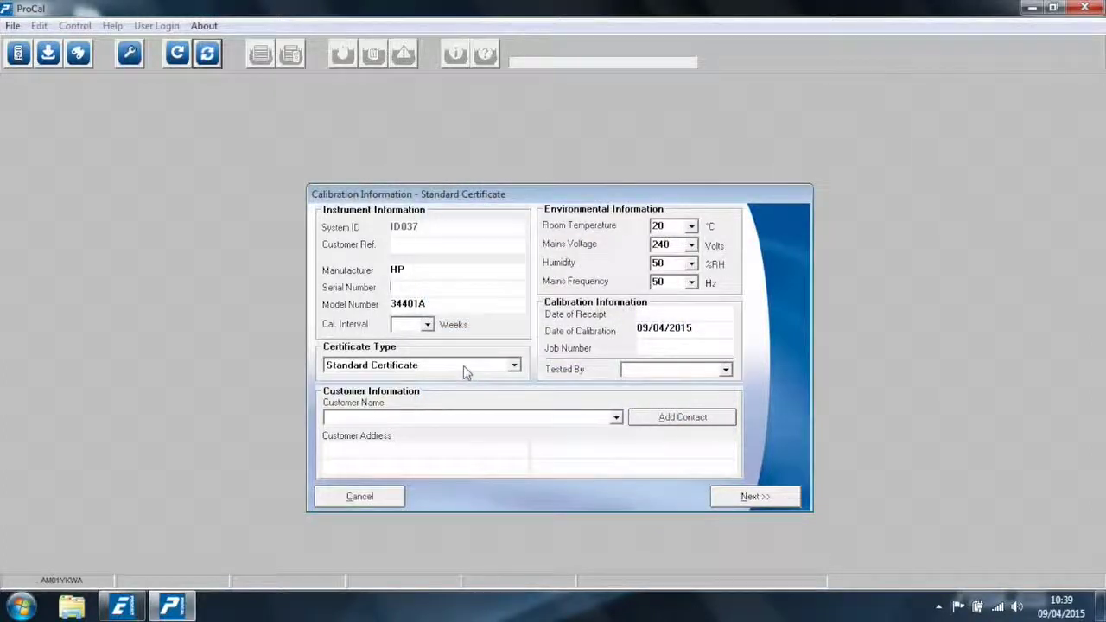
# Enter UUT serial 1234, pick a calibration interval, and choose As Found Readings
pyautogui.click(403, 287)
pyautogui.write('1234')
pyautogui.click(427, 325)
pyautogui.click(414, 348)
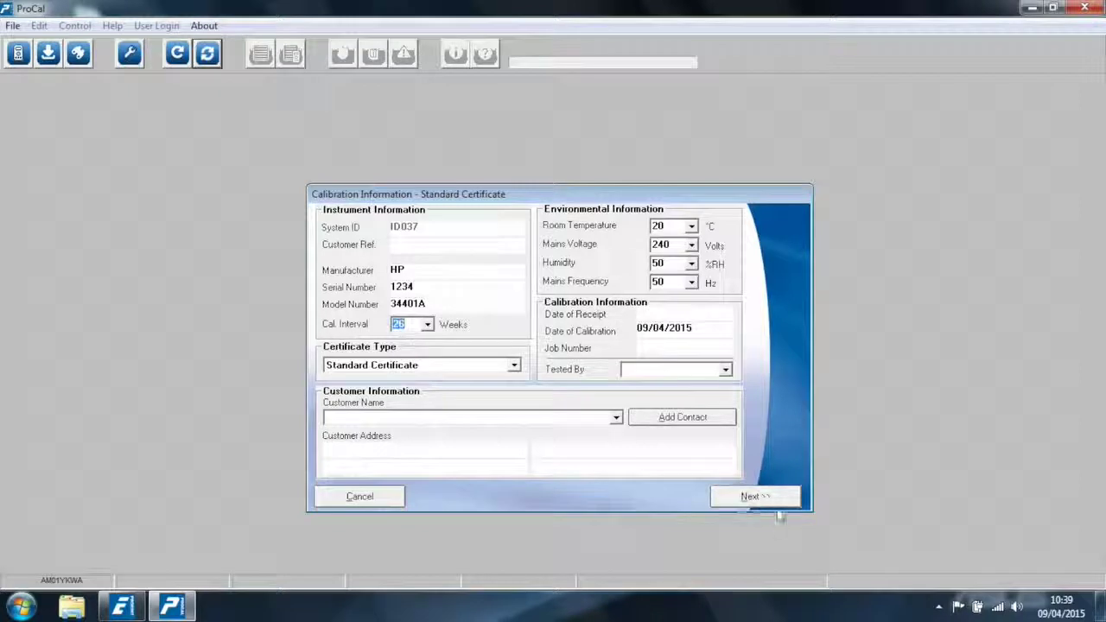
pyautogui.click(767, 500)
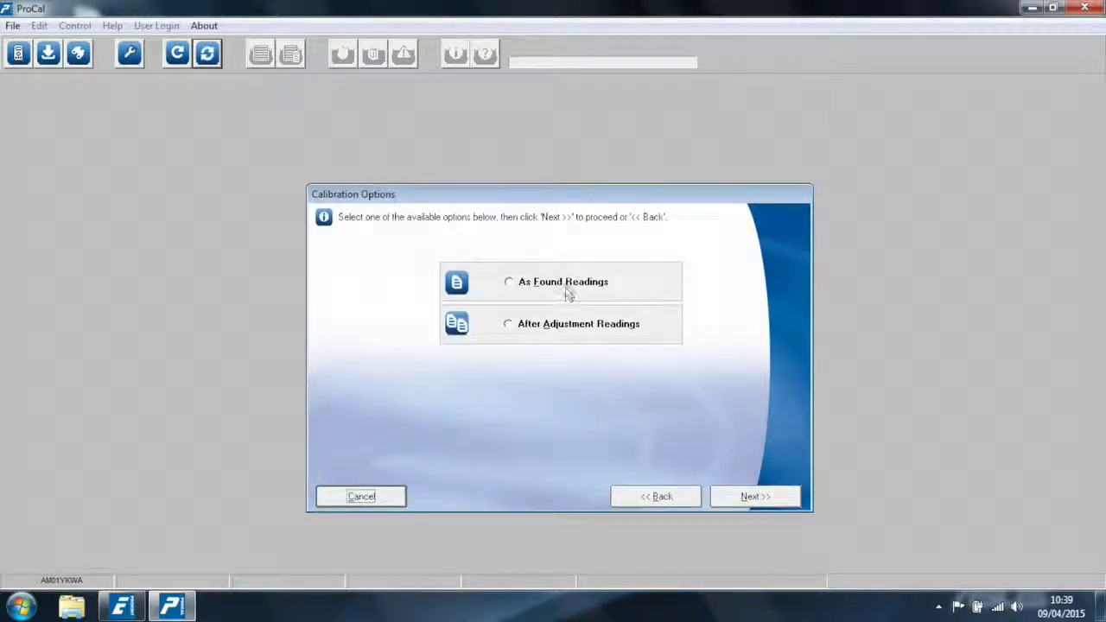
pyautogui.click(568, 285)
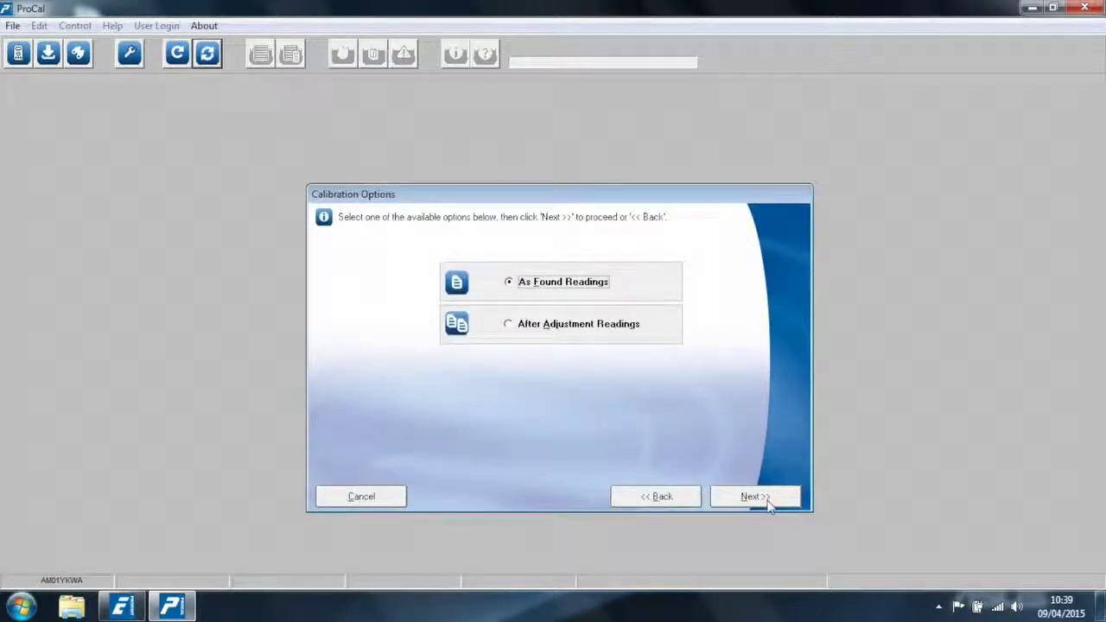
# Start the as-found calibration run from the Calibration Options page
pyautogui.click(768, 499)
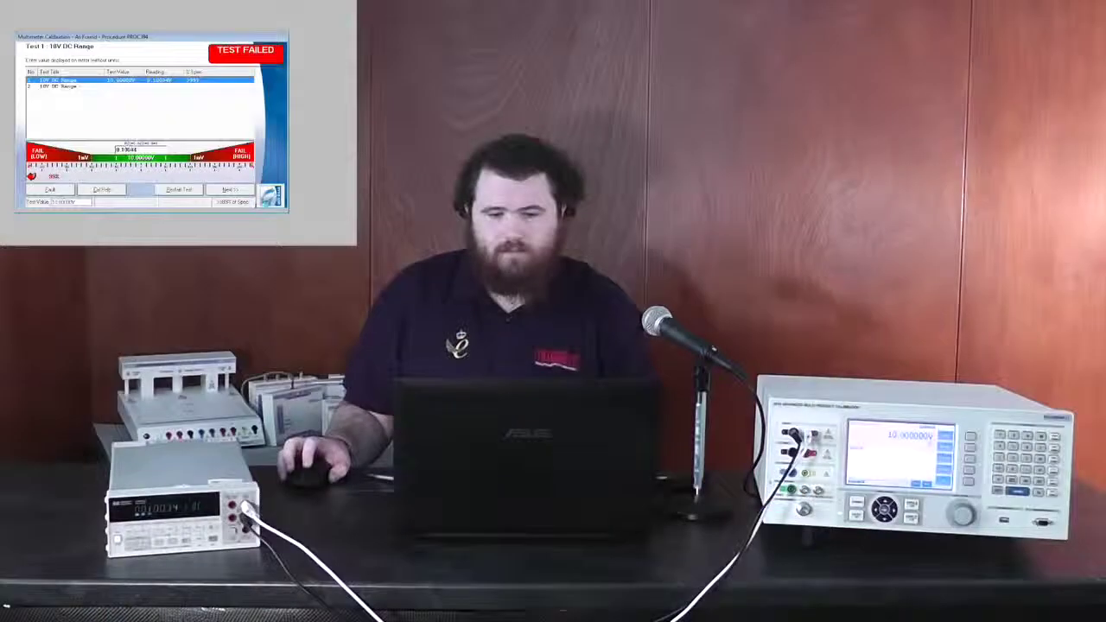